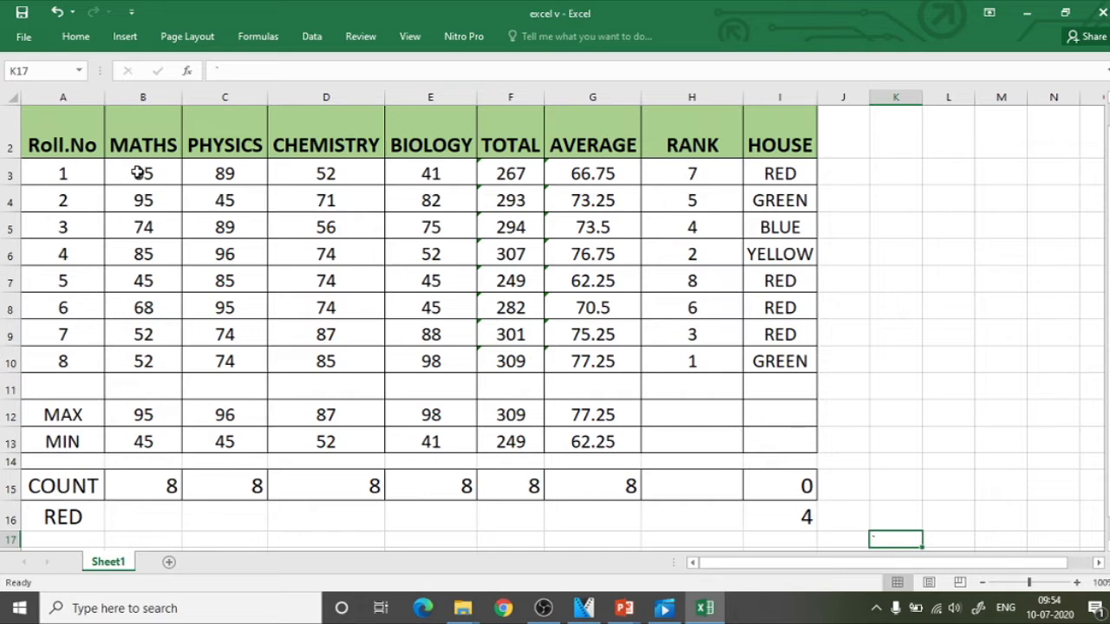
left_click_drag(139, 171, 433, 371)
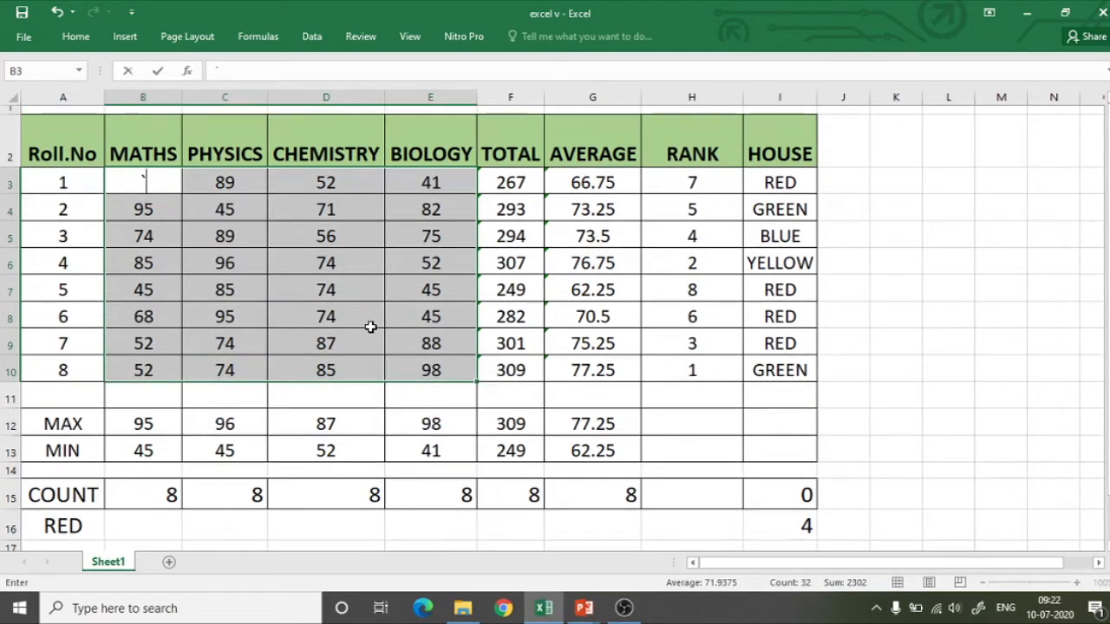
key("ctrl+z")
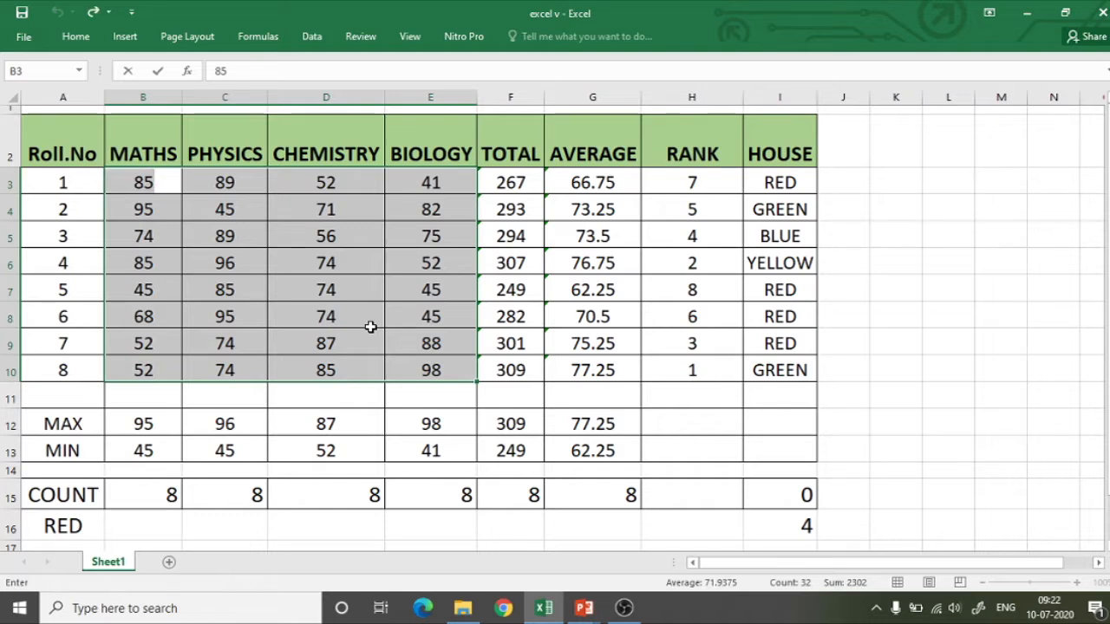
left_click(127, 39)
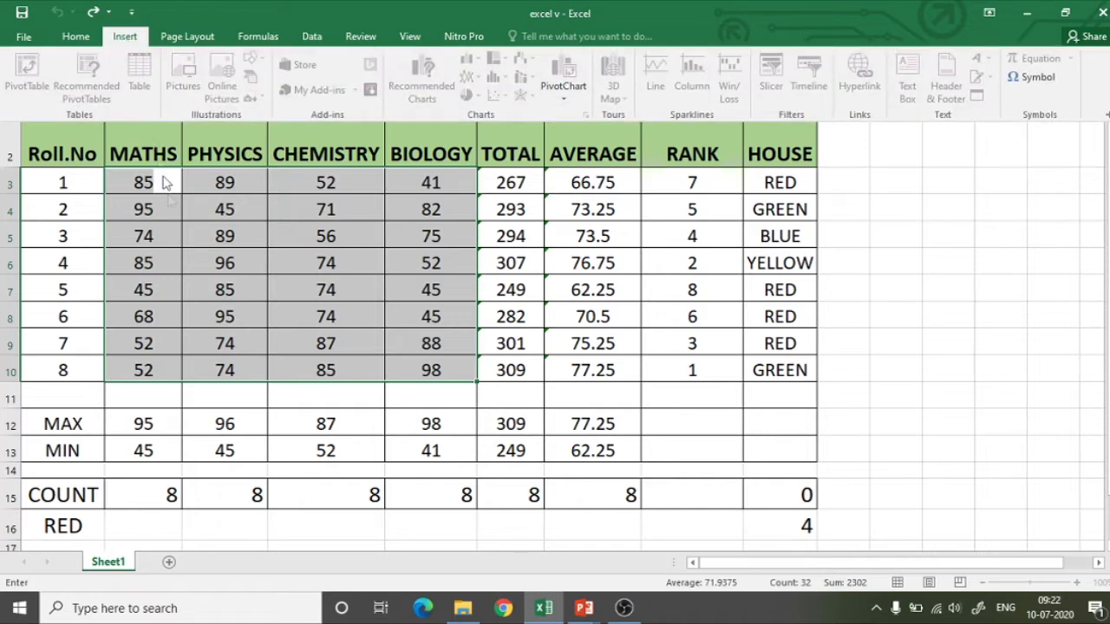
left_click(179, 222)
left_click(145, 147)
left_click(143, 184)
left_click_drag(143, 184, 431, 345)
left_click(124, 37)
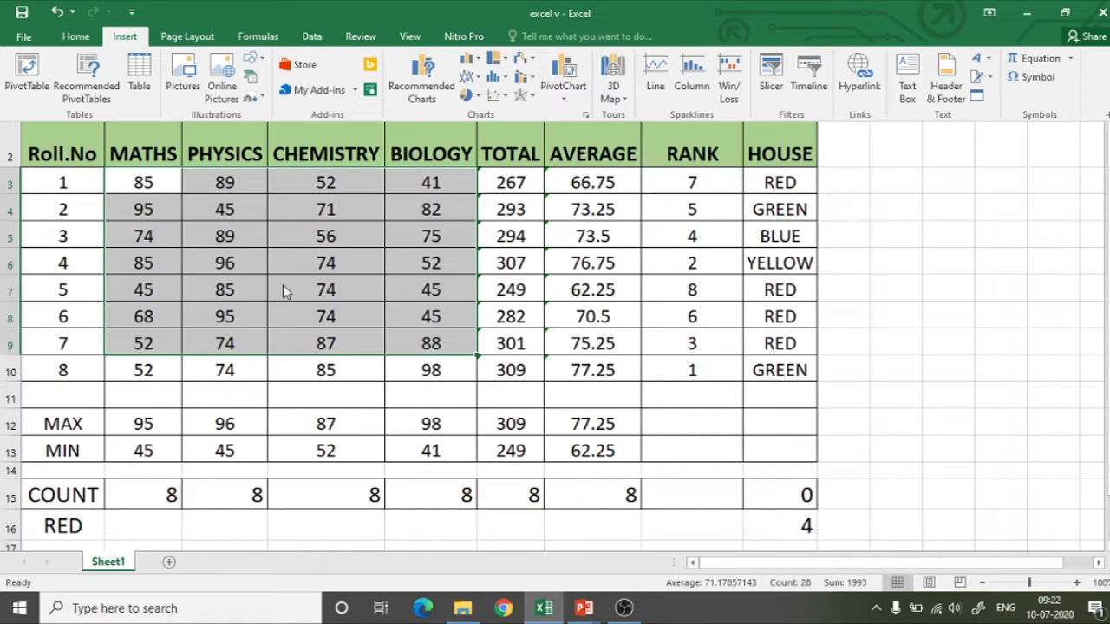
left_click(148, 267)
left_click(143, 184)
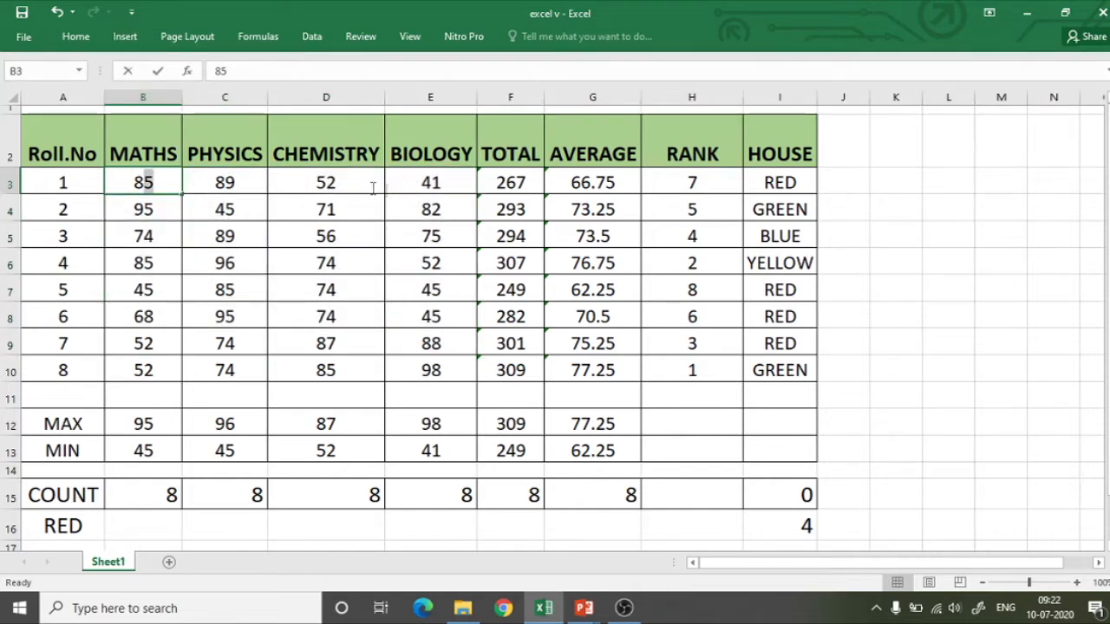
Insert a 2-D clustered column chart of the four subjects' marks in B3:E10 and move it over the Rank and House columns.
left_click_drag(146, 185, 451, 368)
left_click(125, 39)
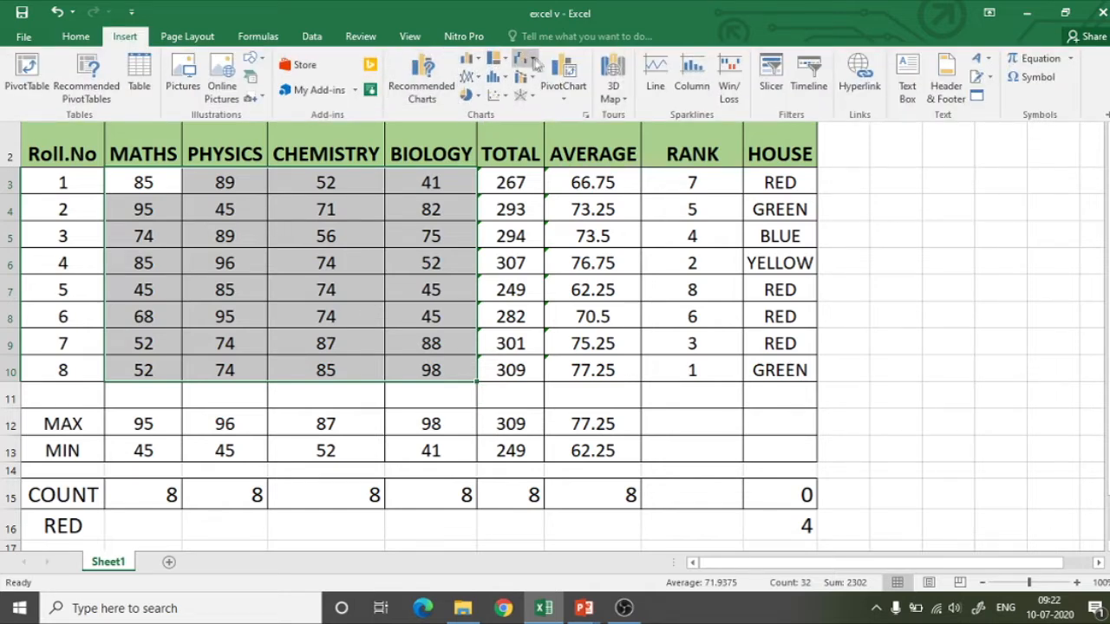
left_click(479, 60)
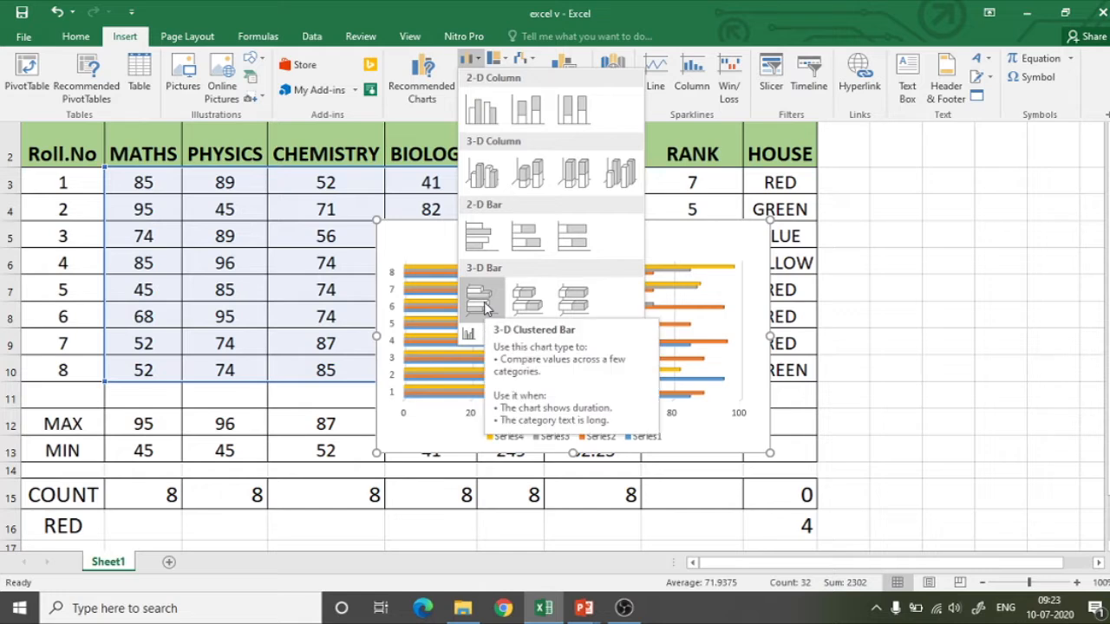
left_click(480, 113)
mouse_move(468, 241)
left_mouse_down()
mouse_move(746, 198)
mouse_move(735, 192)
left_mouse_up()
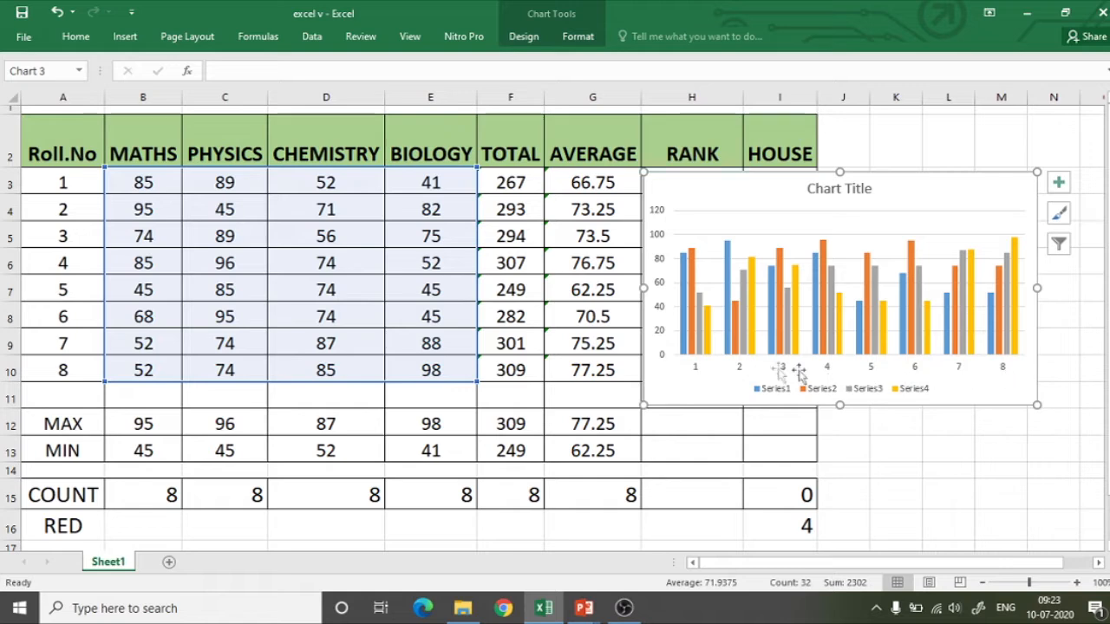
Select each data series in the chart in turn to examine which subject column it plots.
left_click(694, 281)
left_click(684, 286)
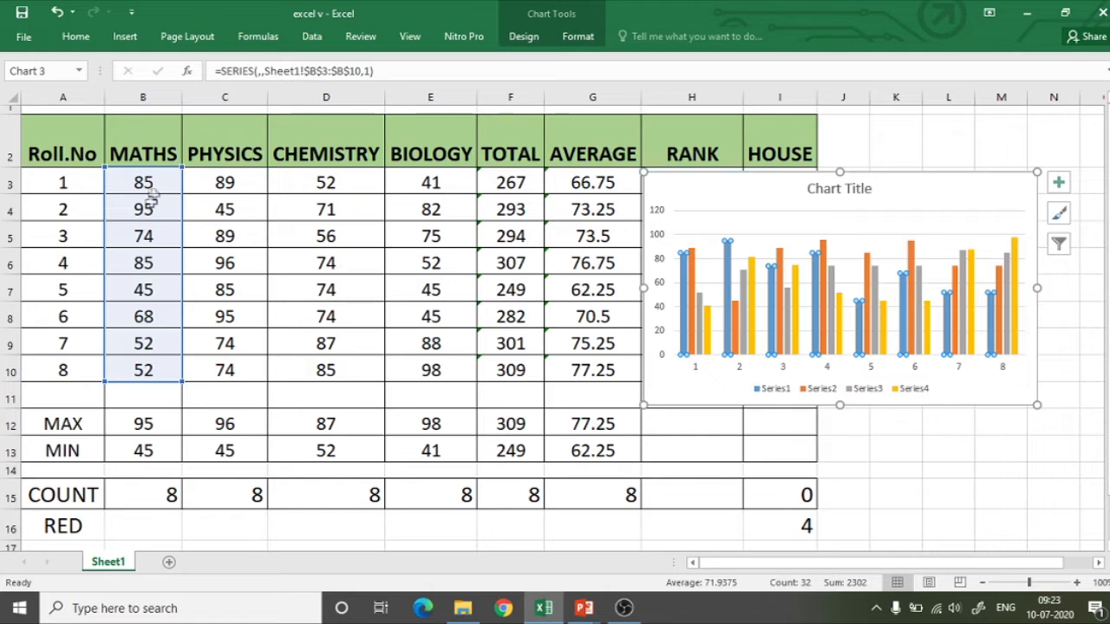
left_click(692, 277)
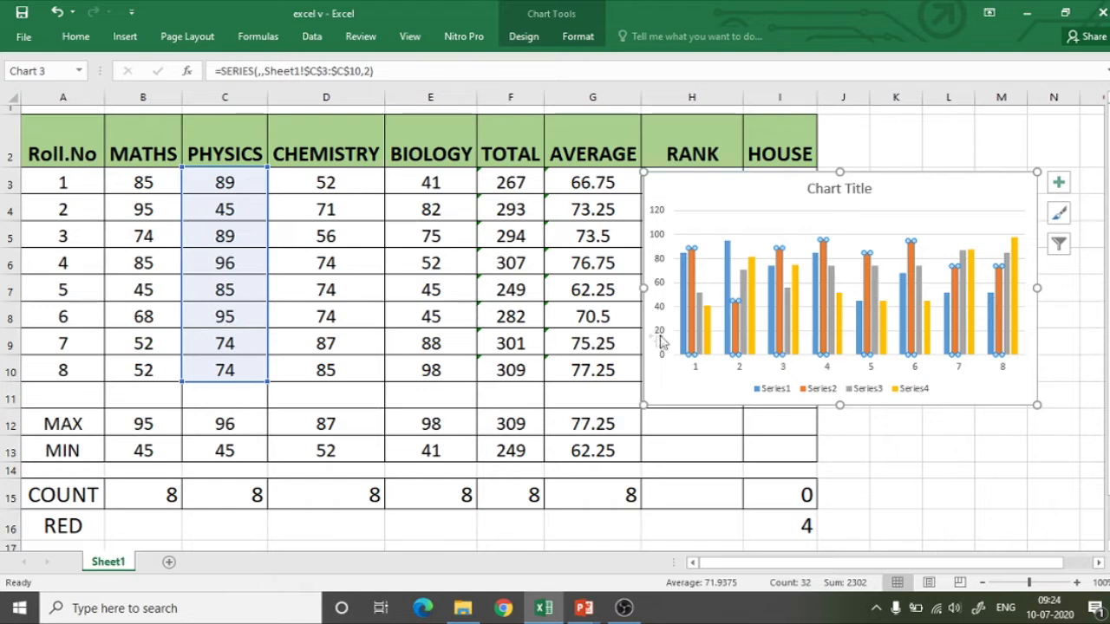
left_click(700, 325)
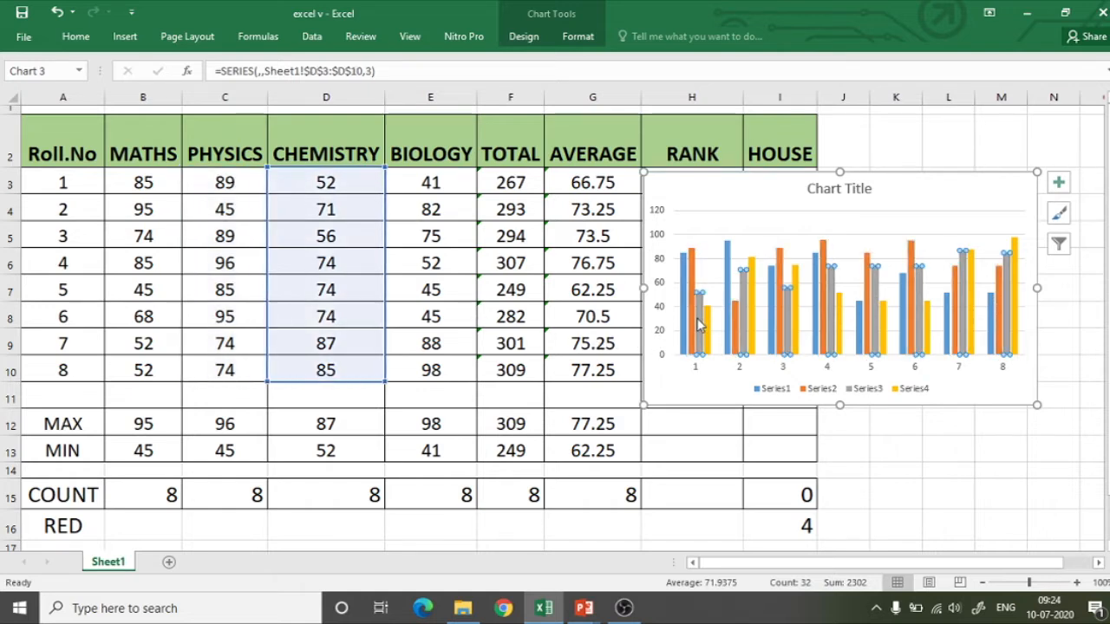
left_click(709, 332)
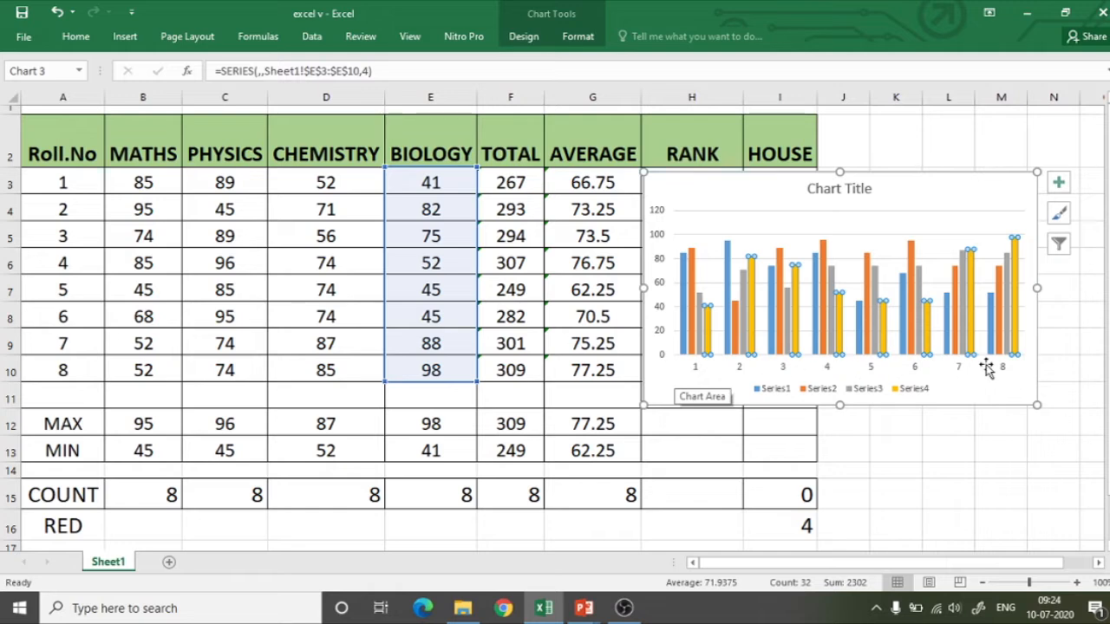
left_click(722, 195)
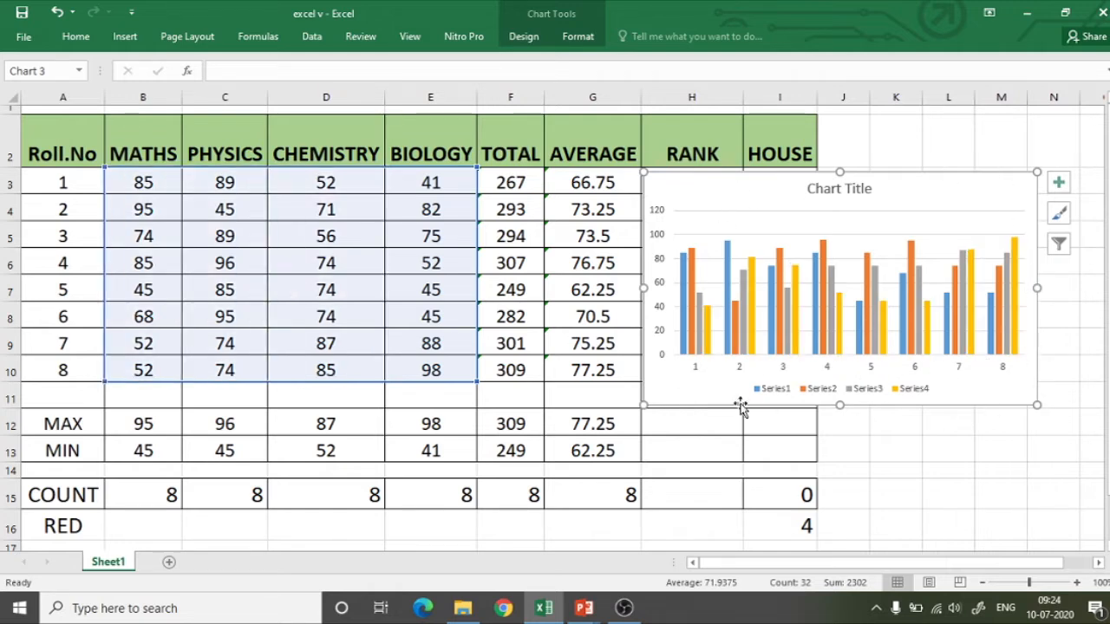
Replace the chart title with "Science and Maths".
left_click(828, 190)
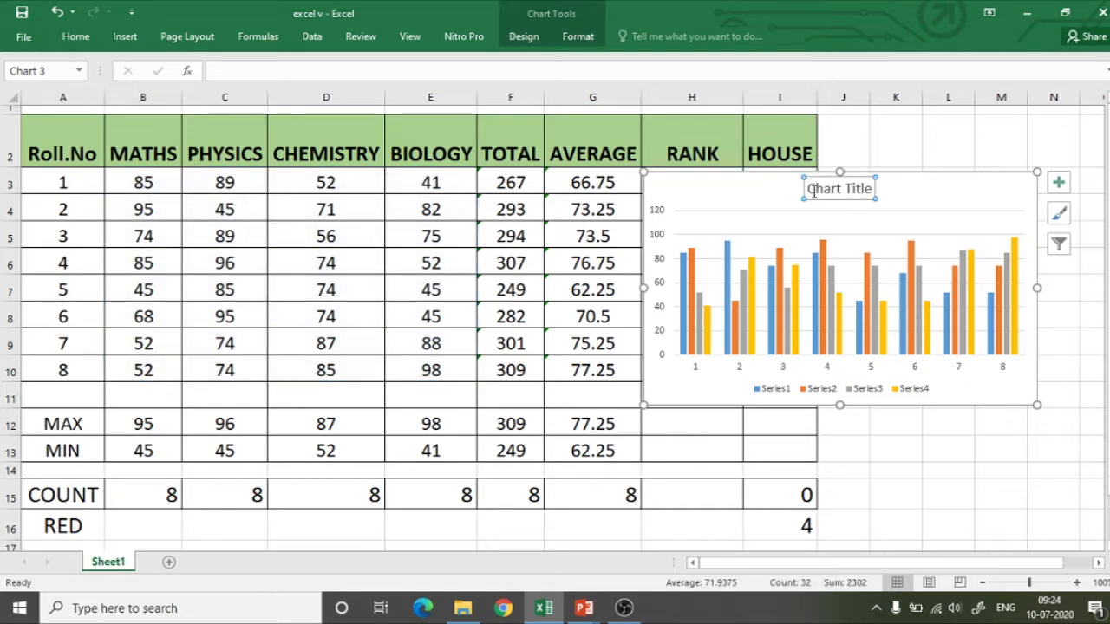
left_click_drag(811, 190, 876, 188)
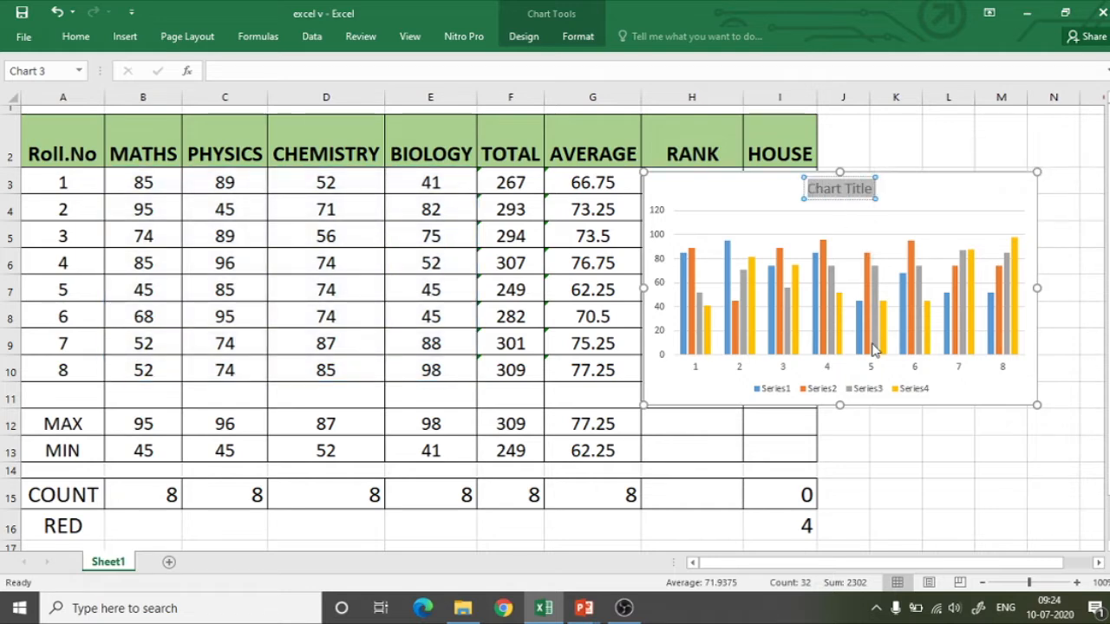
type("S")
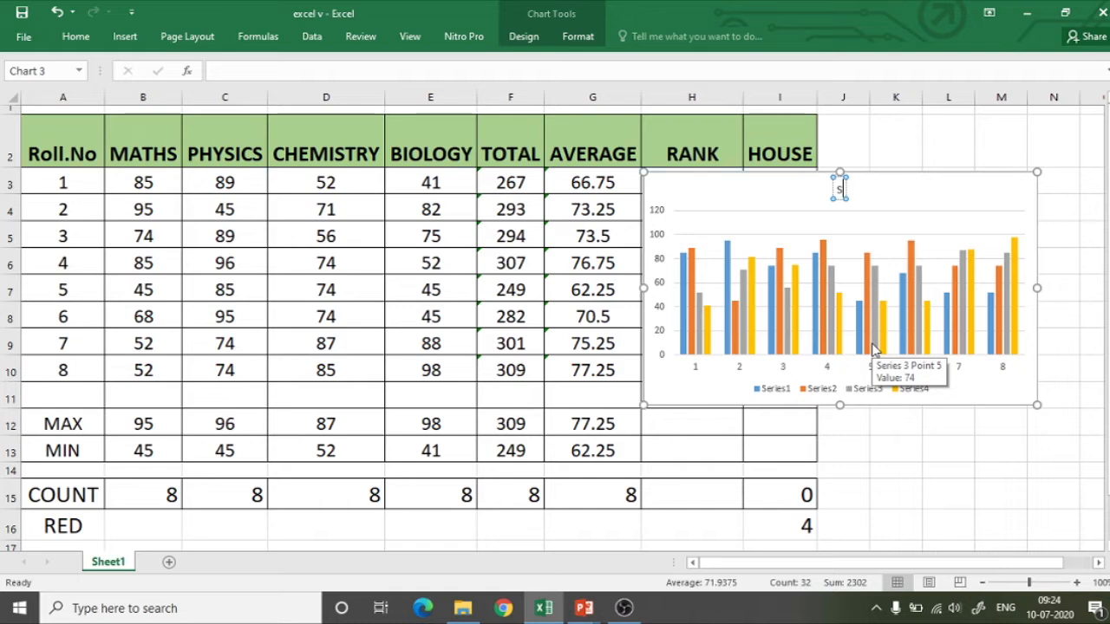
key("BackSpace")
type("Sciece")
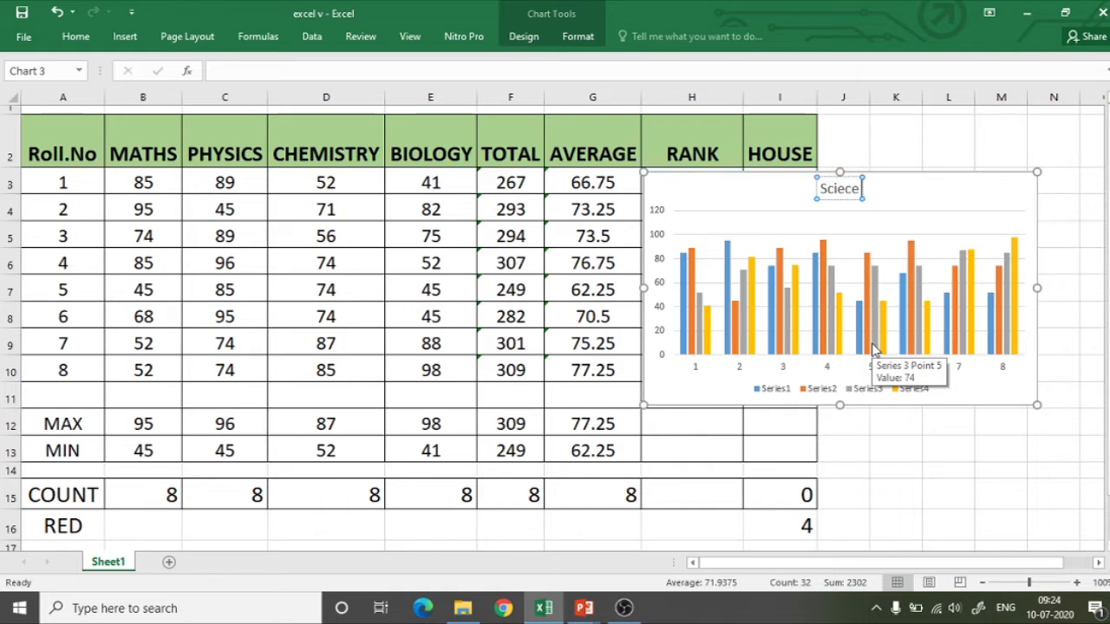
key("BackSpace")
key("BackSpace")
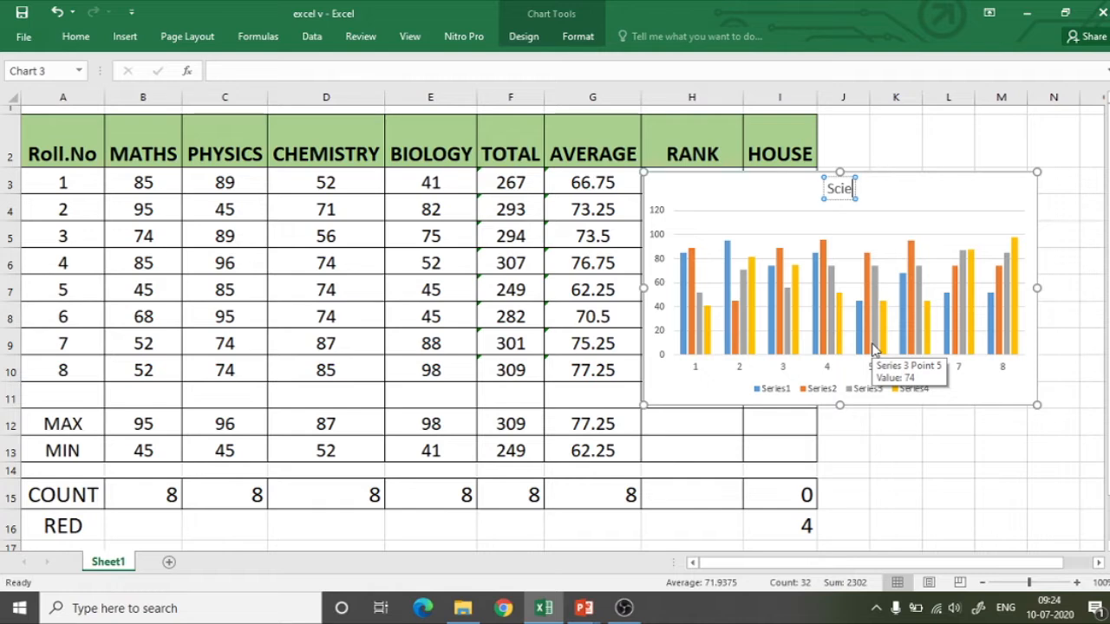
type("nce")
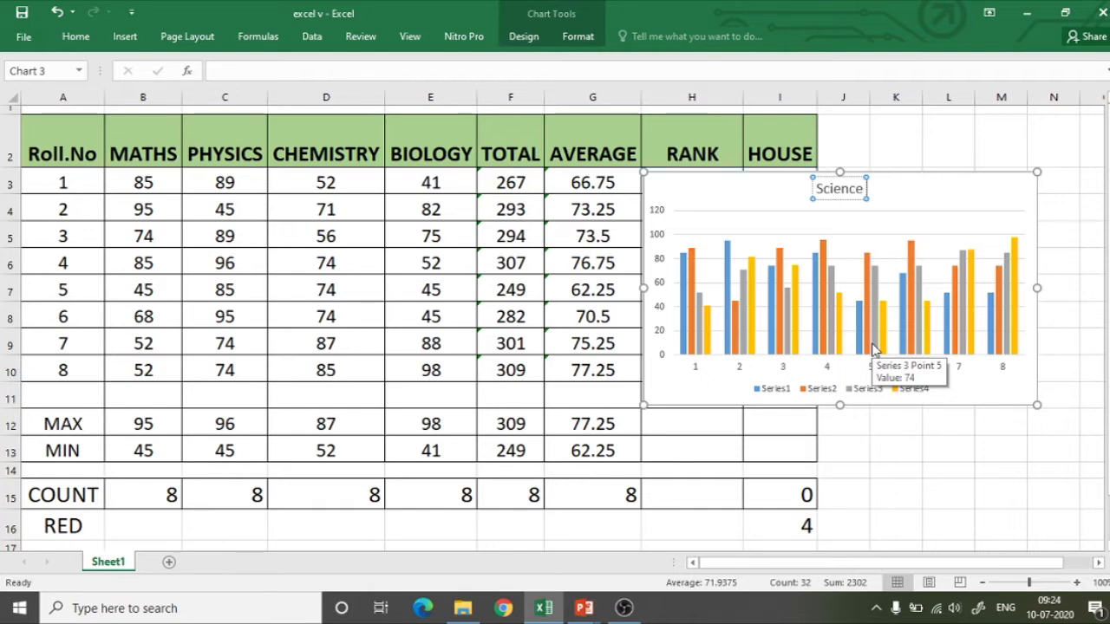
type(" and Maths")
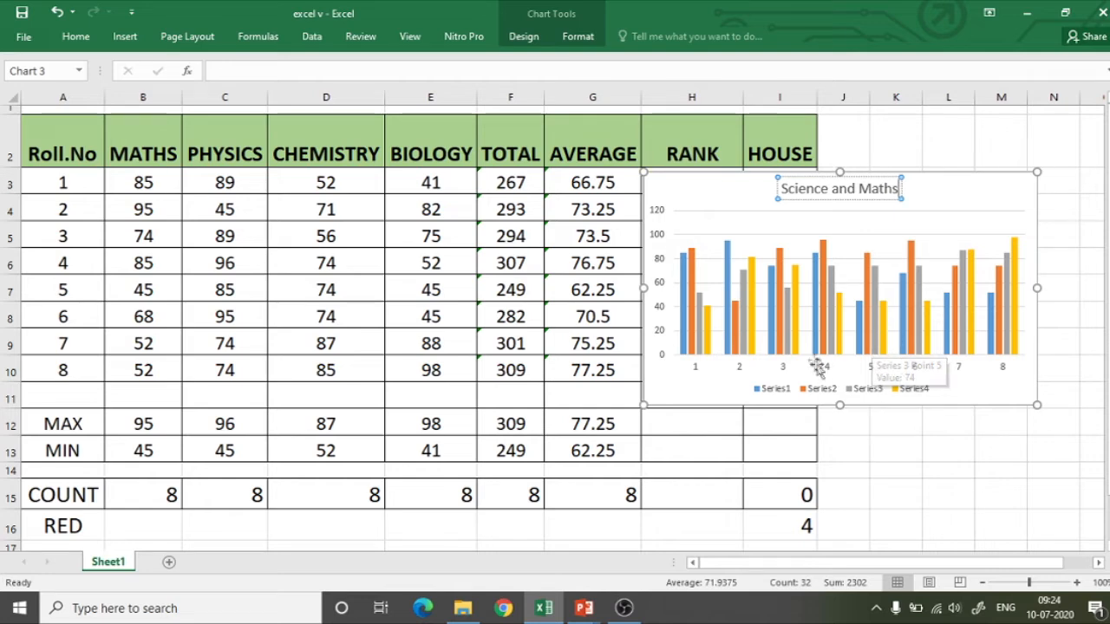
left_click(724, 210)
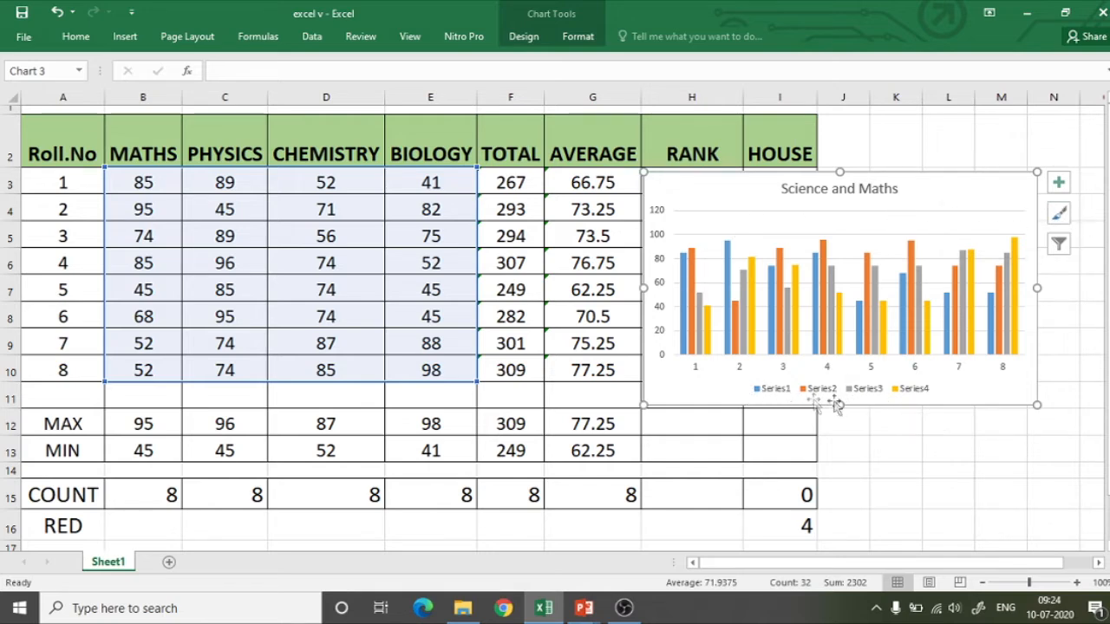
left_click(1059, 213)
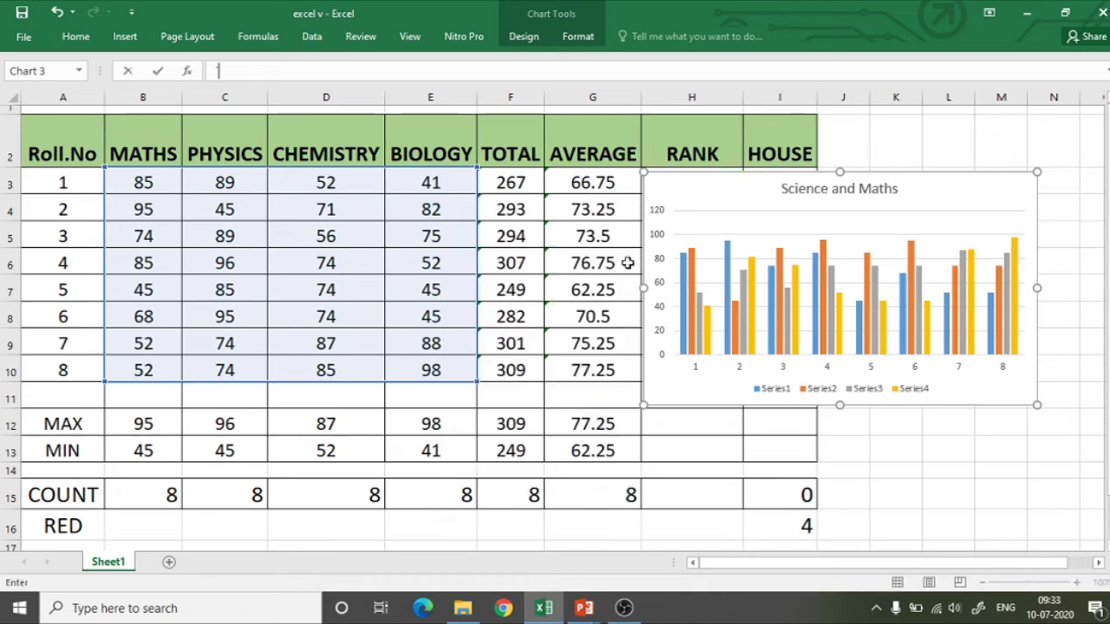
left_click(878, 614)
left_click(879, 616)
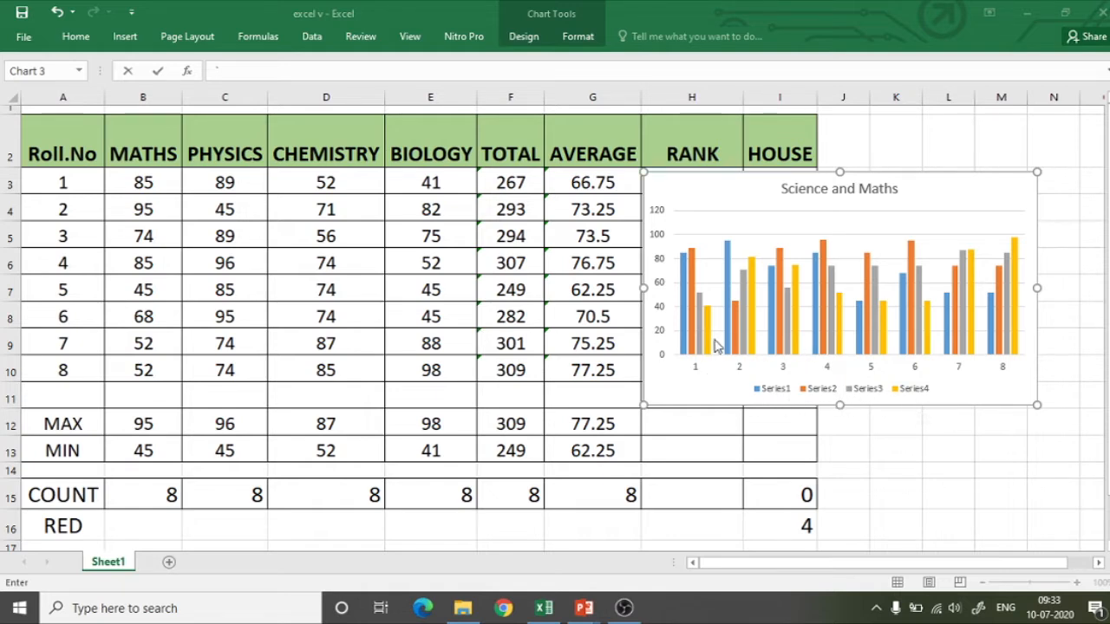
Check which subject columns the chart's first two data series refer to.
left_click(685, 349)
left_click(690, 349)
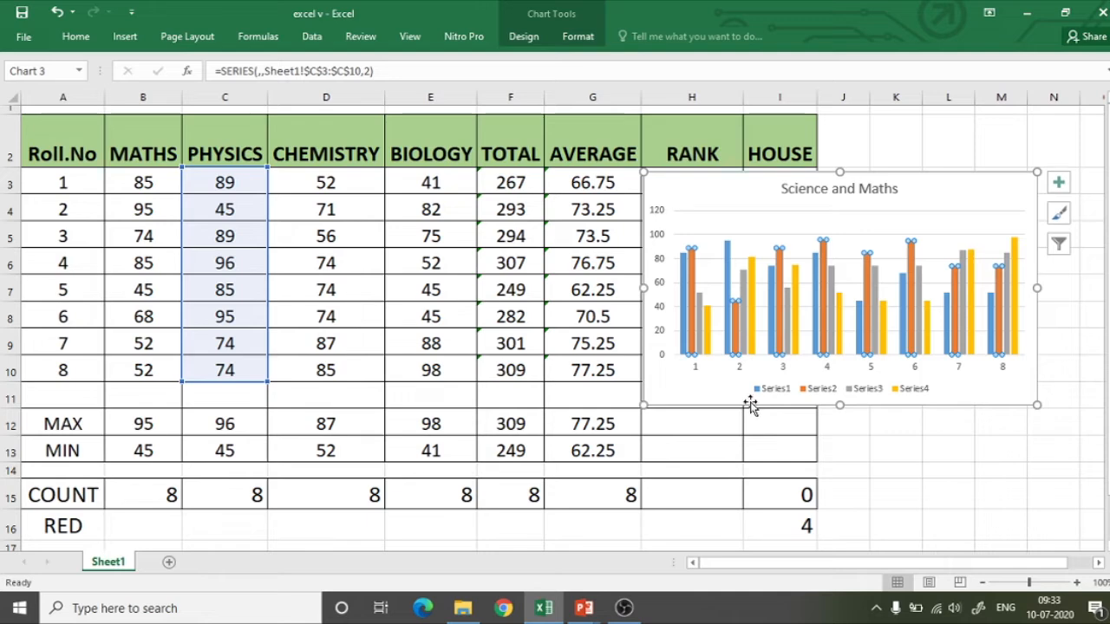
left_click(684, 349)
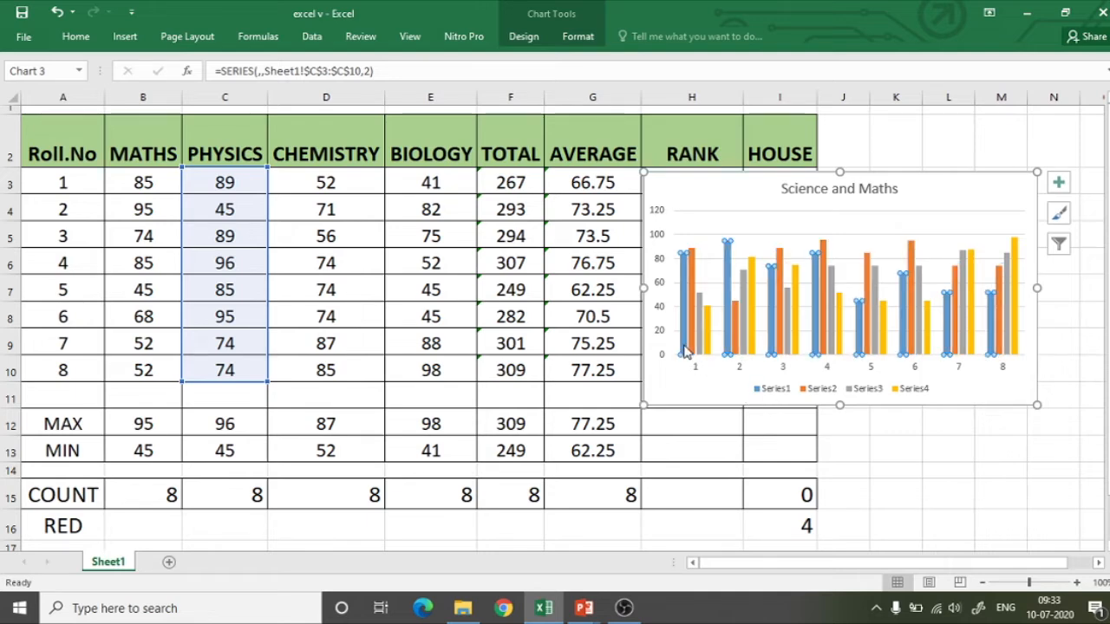
Open the chart's data source settings and rename Series1 as "Maths".
right_click(694, 390)
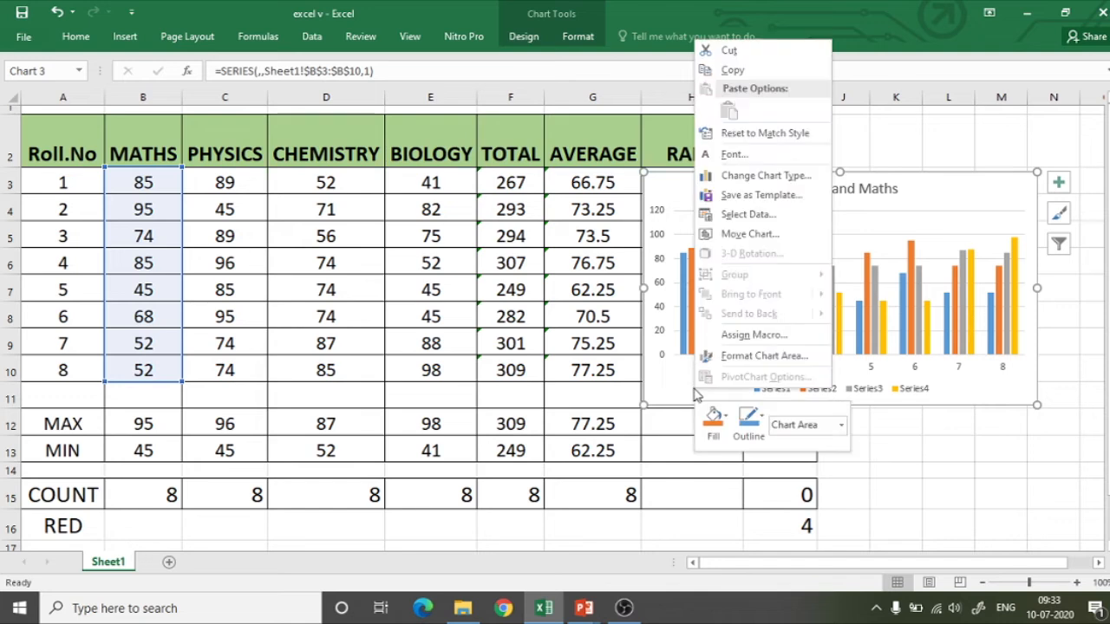
left_click(732, 217)
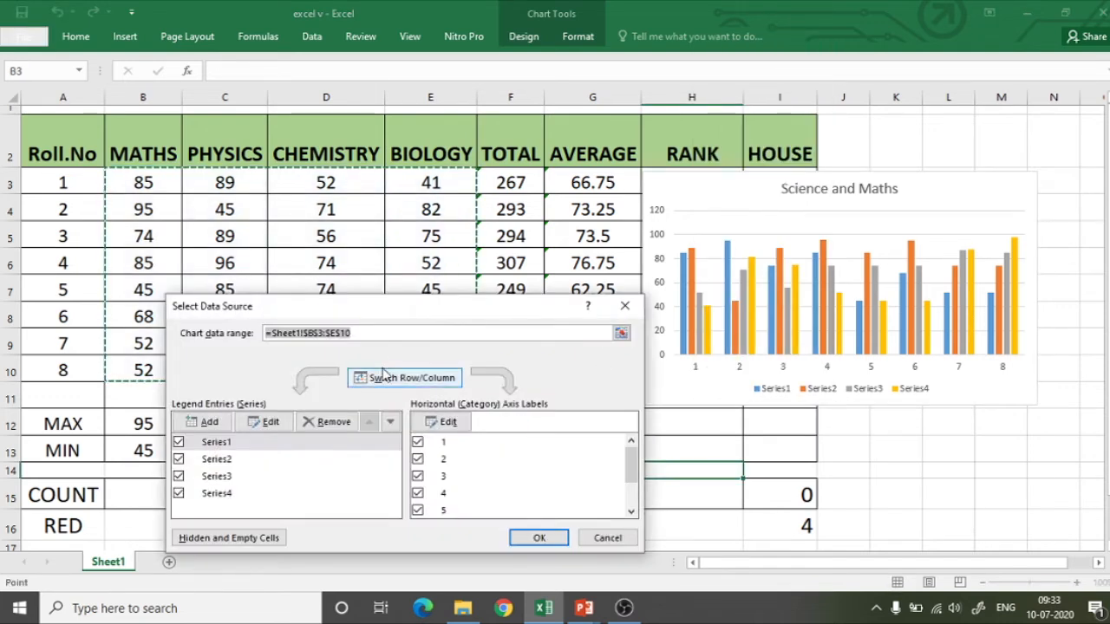
mouse_move(386, 311)
left_mouse_down()
mouse_move(386, 262)
mouse_move(395, 308)
left_mouse_up()
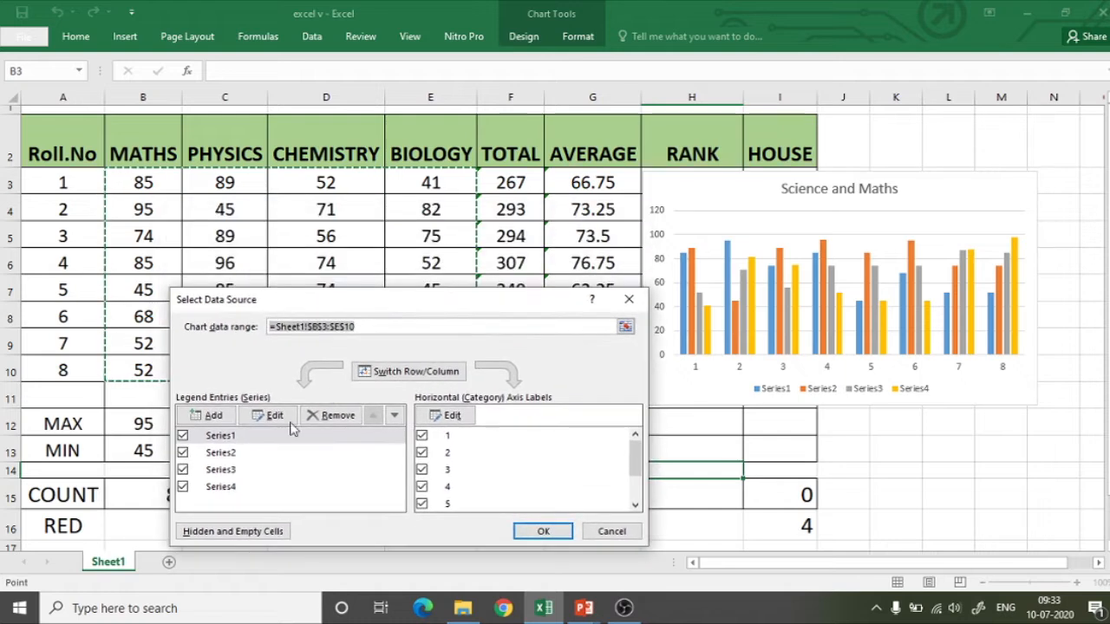
left_click(224, 438)
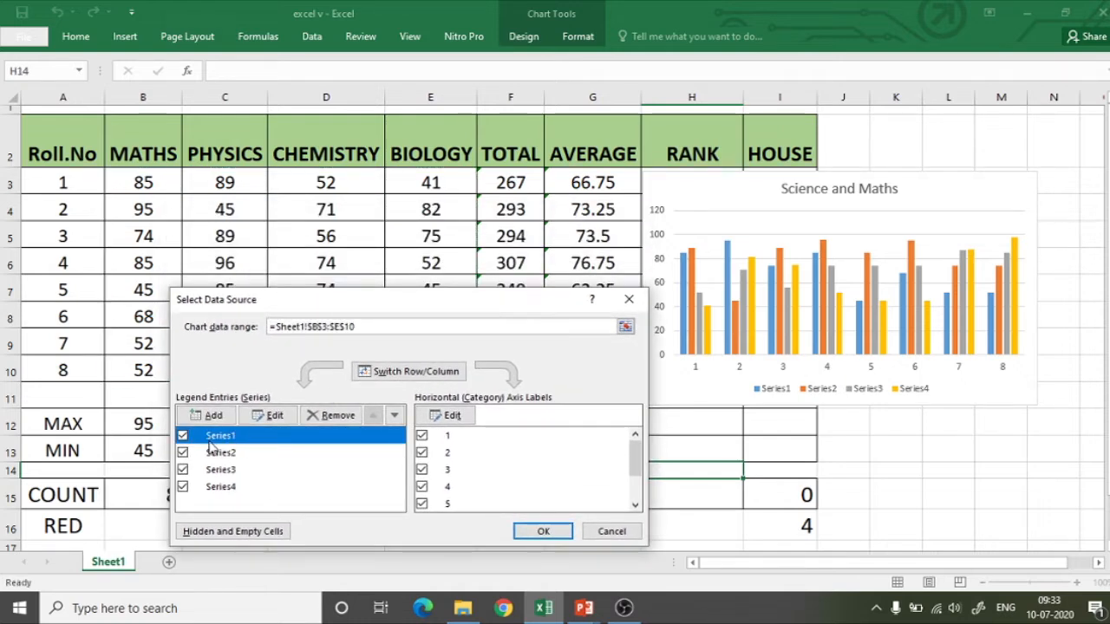
left_click(272, 418)
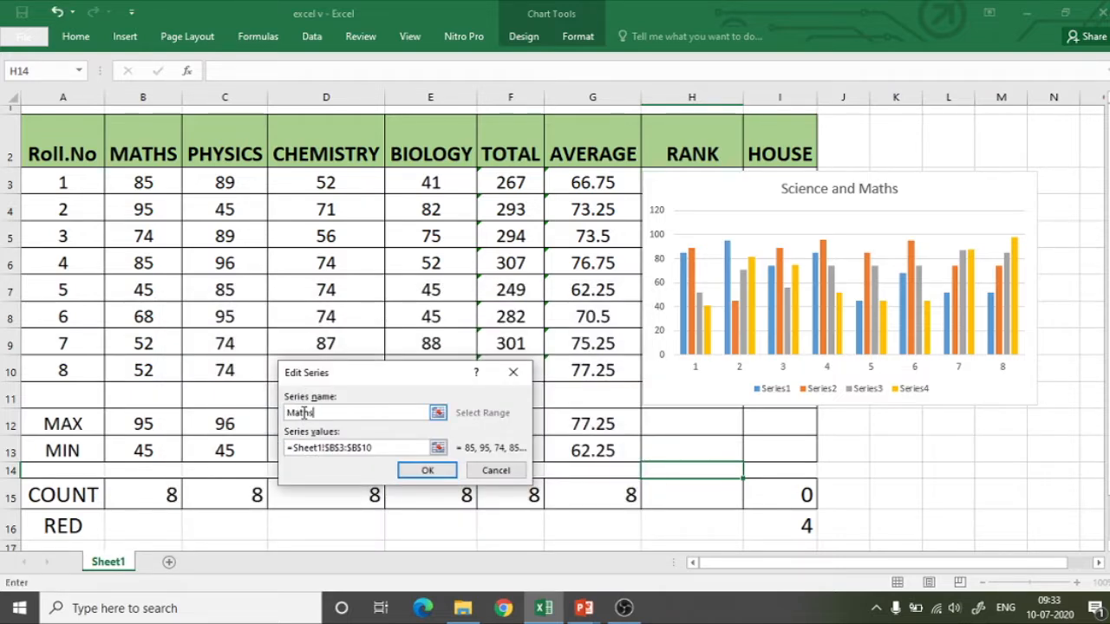
left_click(438, 471)
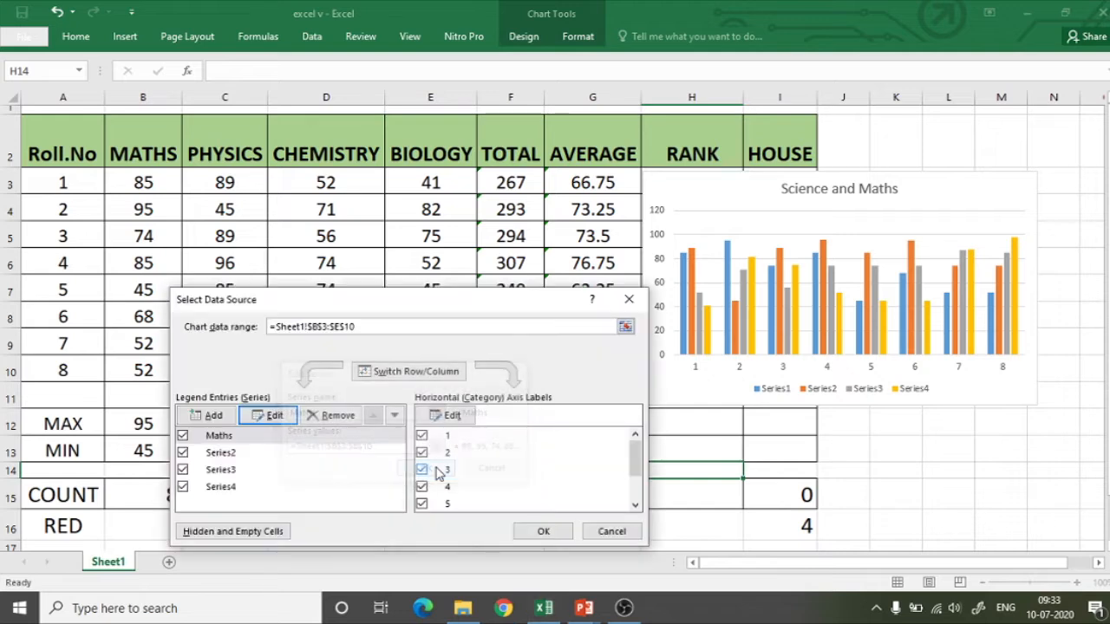
Rename Series2 as "Physics", keeping its values from C3:C10.
left_click(227, 453)
left_click(273, 416)
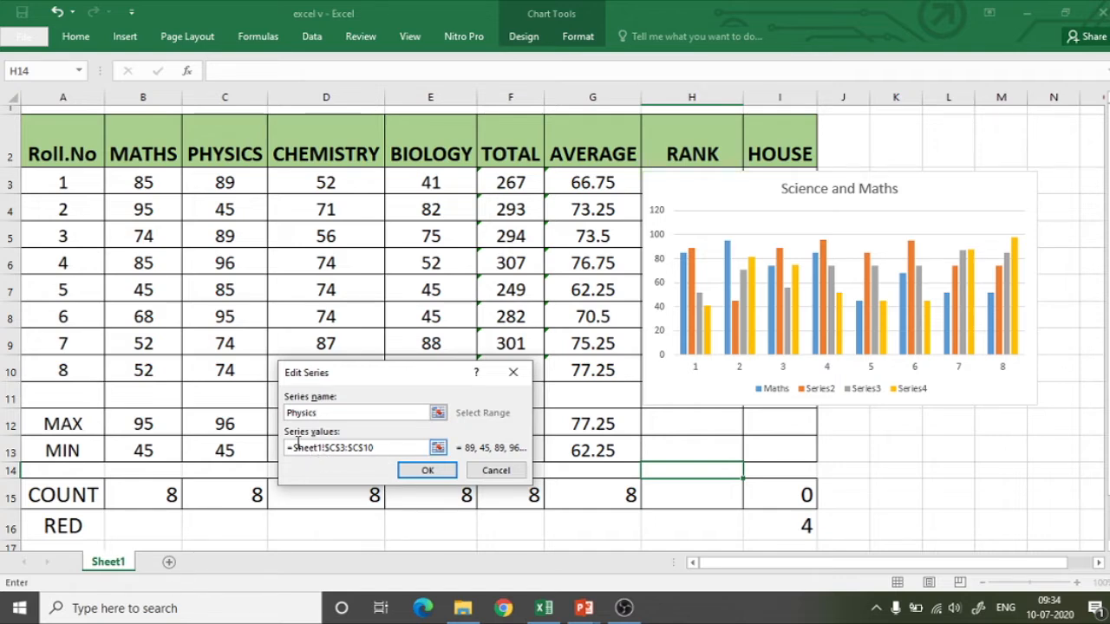
left_click_drag(377, 449, 287, 449)
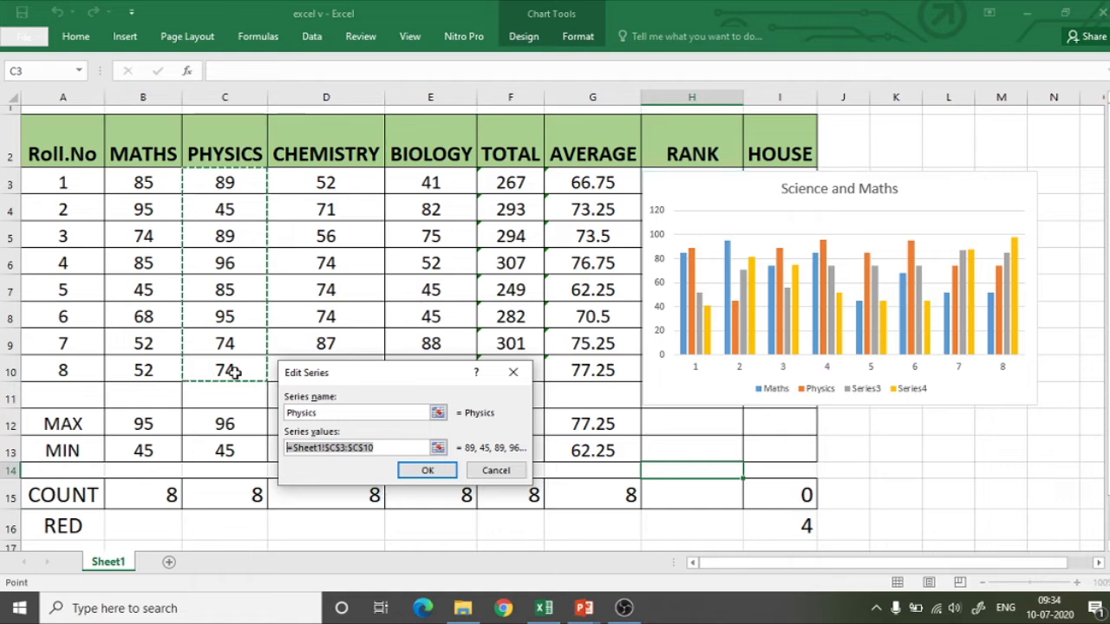
left_click(419, 472)
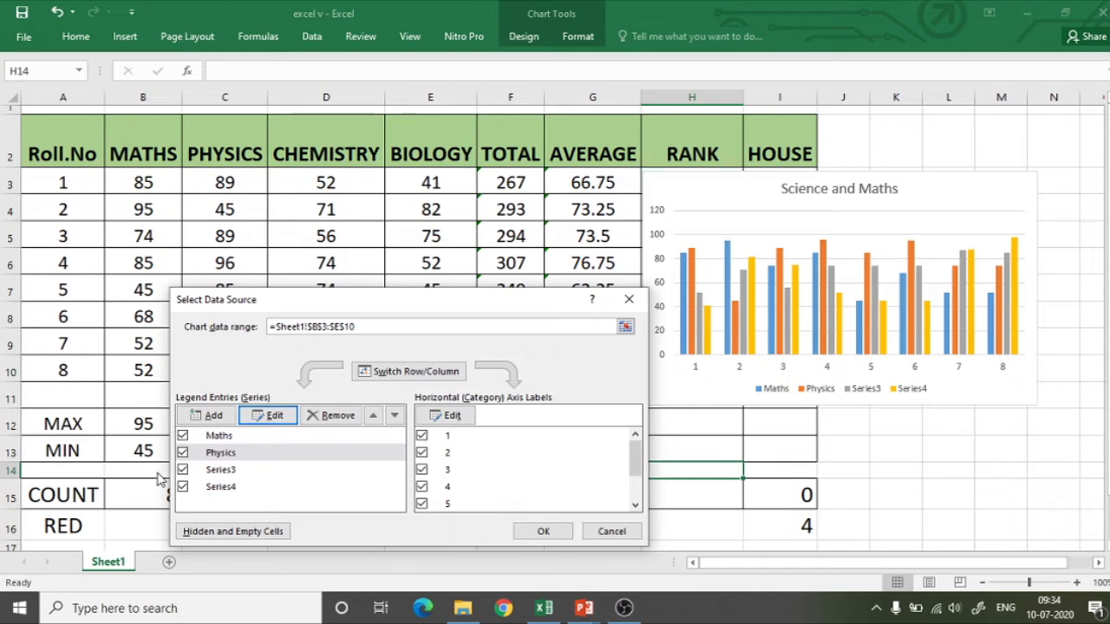
Rename Series3 as "Chemistry", keeping its values from D3:D10.
left_click(215, 469)
left_click(264, 415)
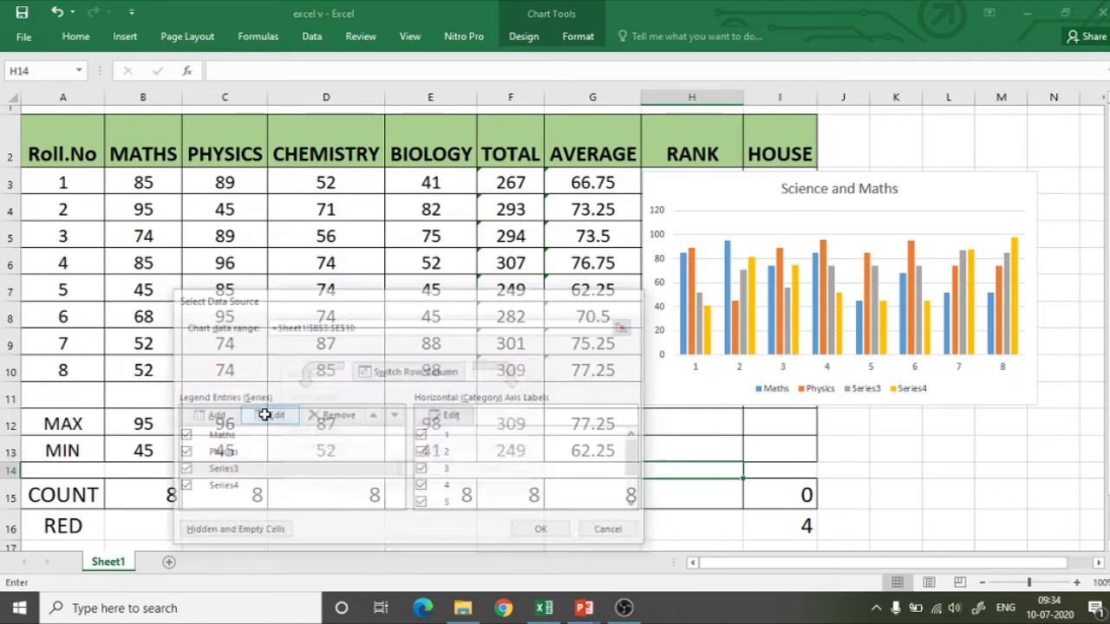
type("Ch")
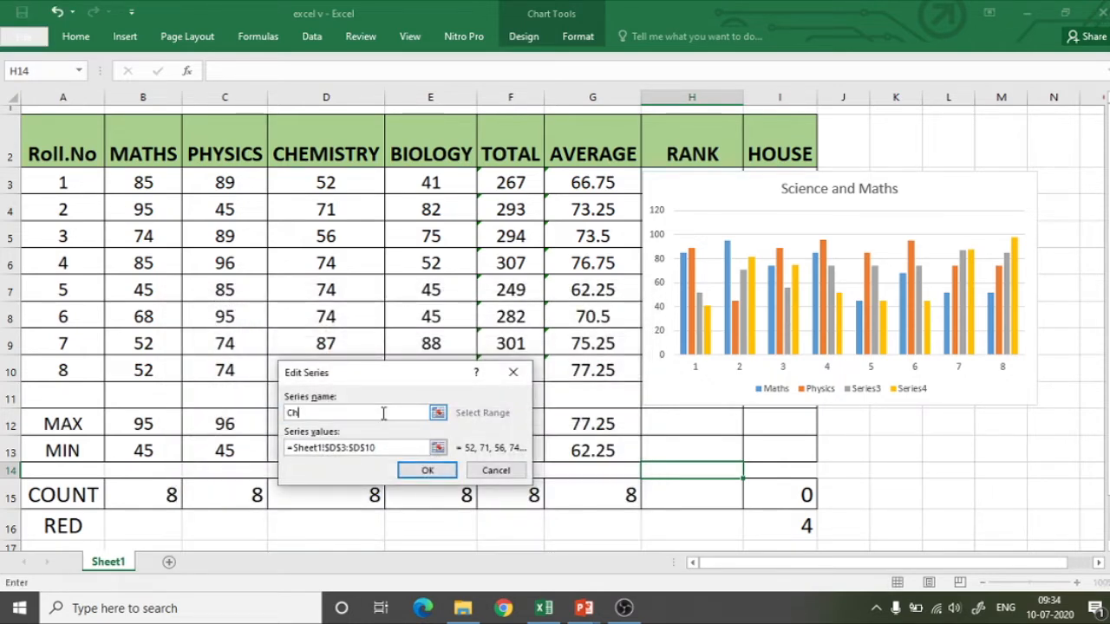
type("emistry")
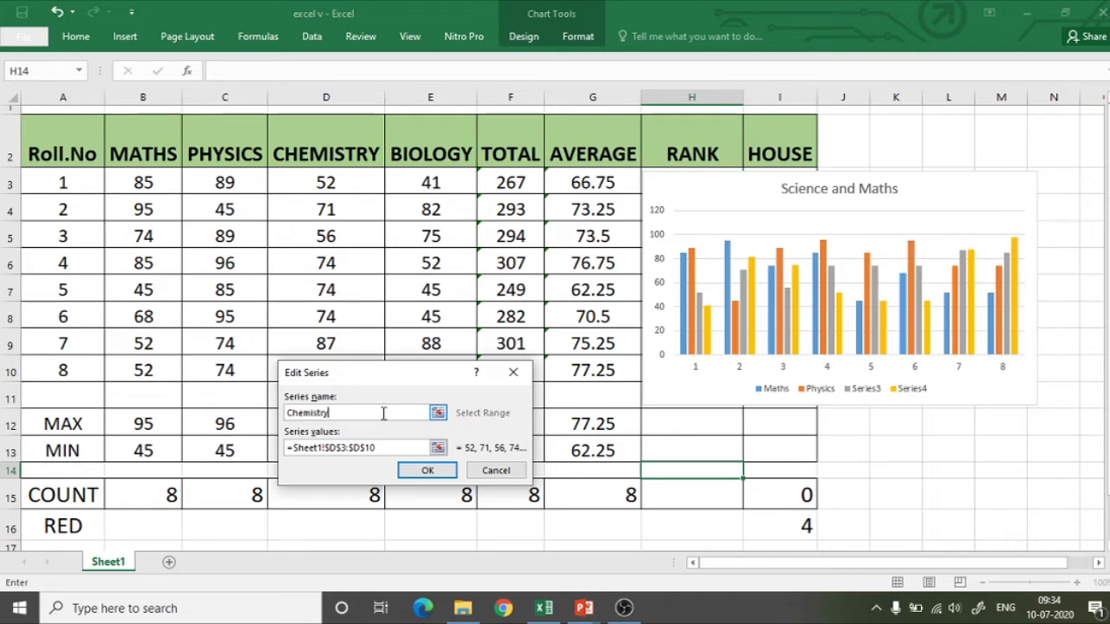
left_click(425, 471)
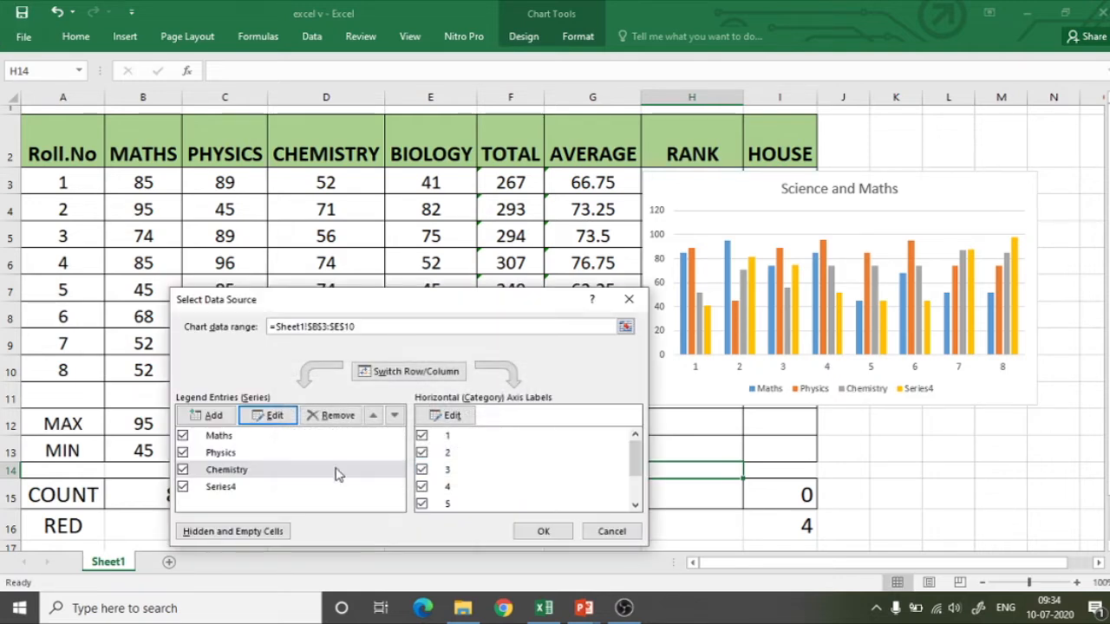
Rename Series4 as "Biology" and apply the chart's data source changes.
left_click(222, 487)
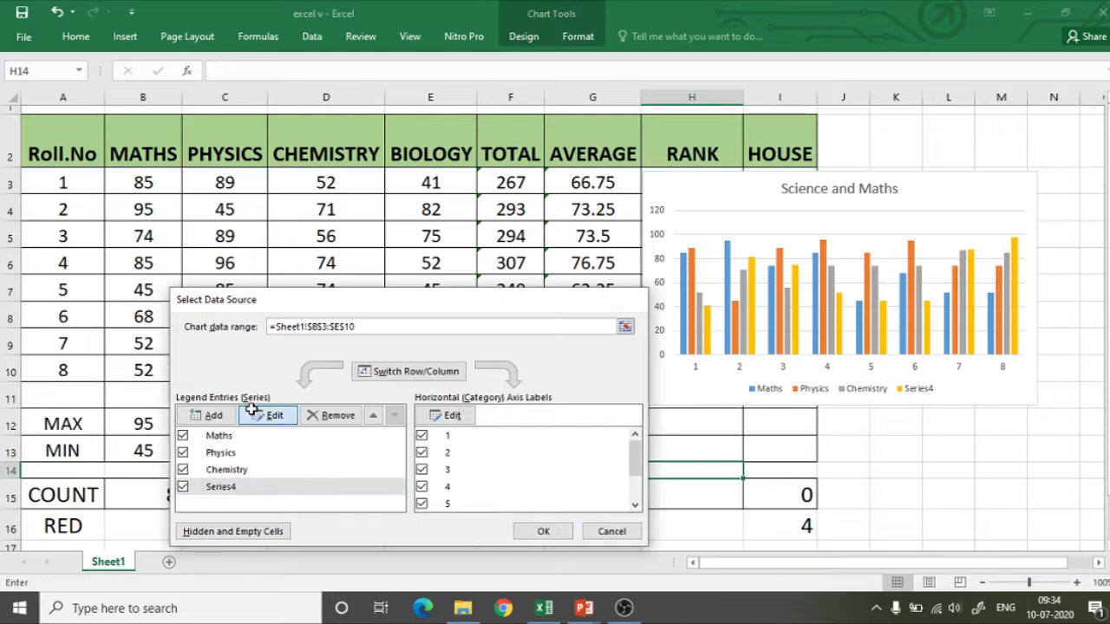
left_click(268, 416)
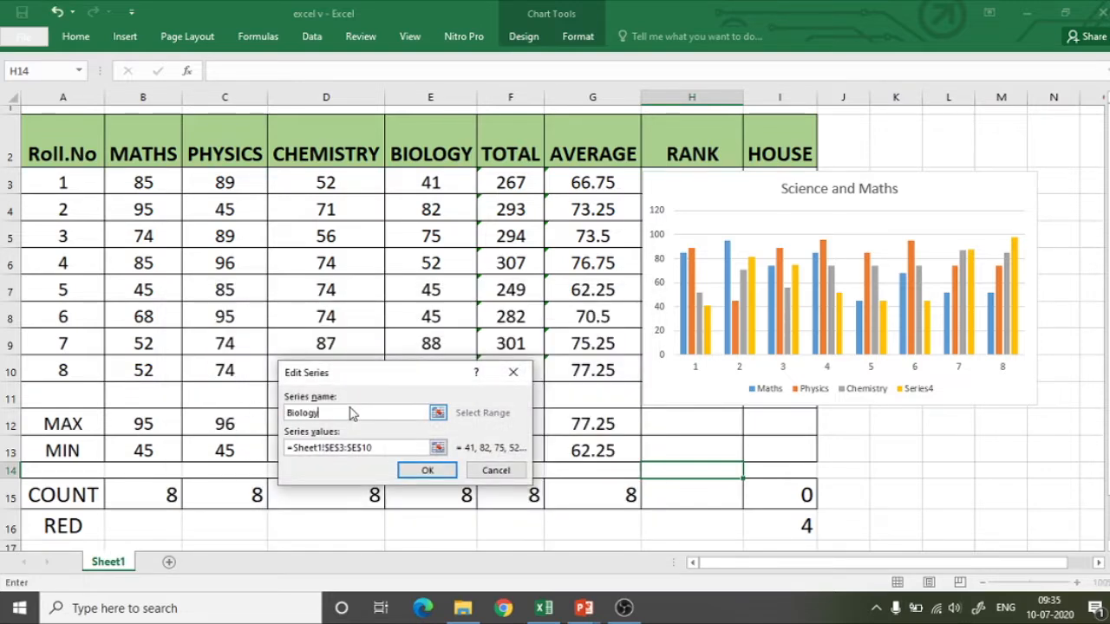
left_click(412, 474)
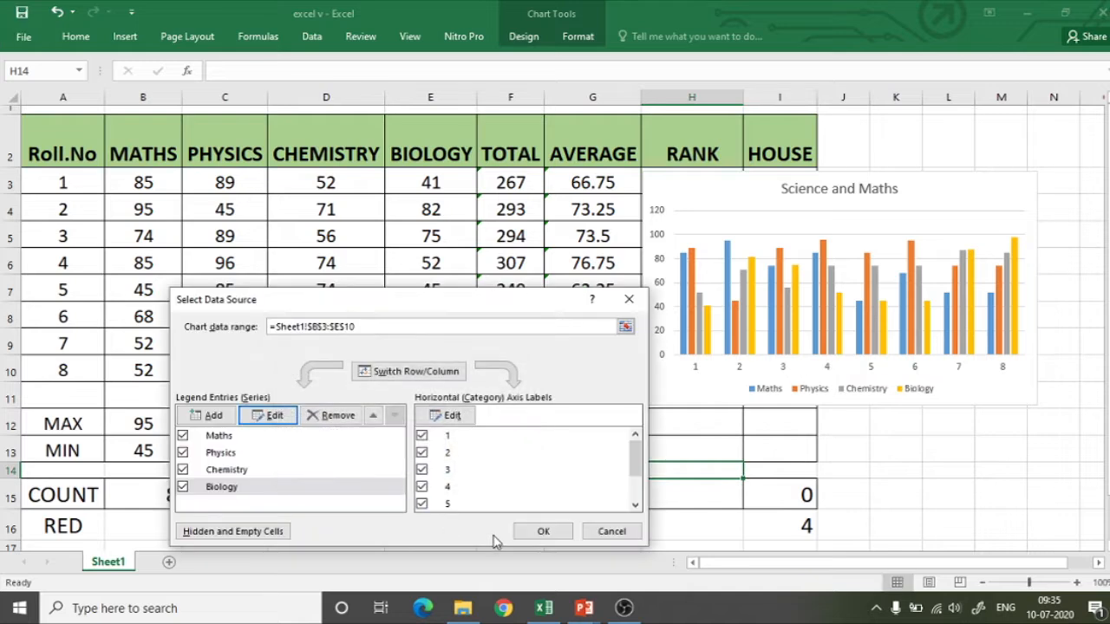
left_click(531, 532)
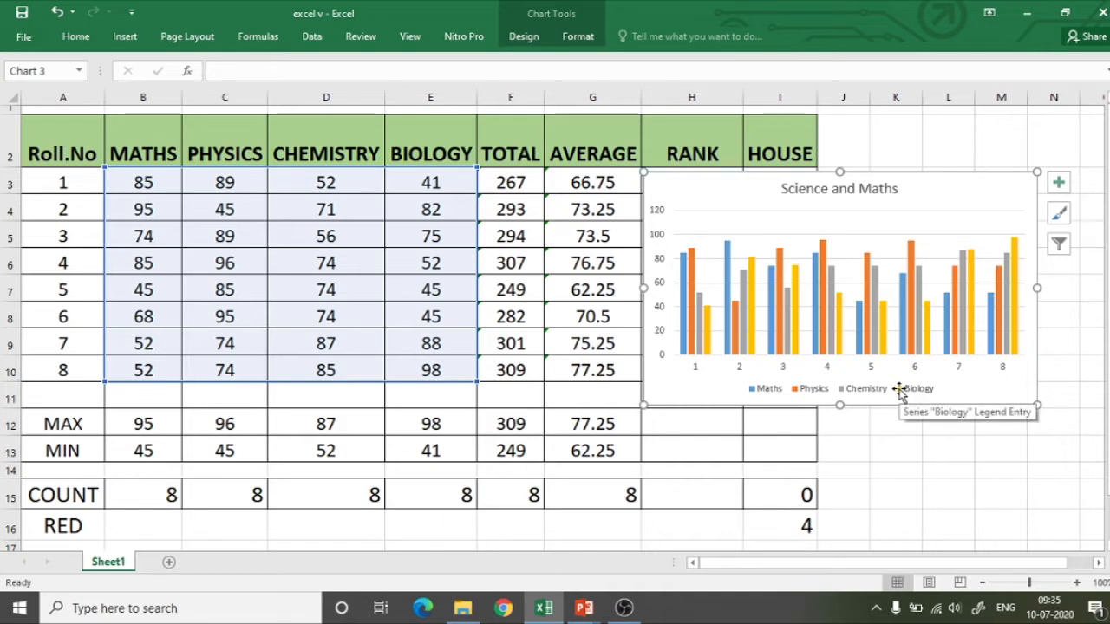
type("`")
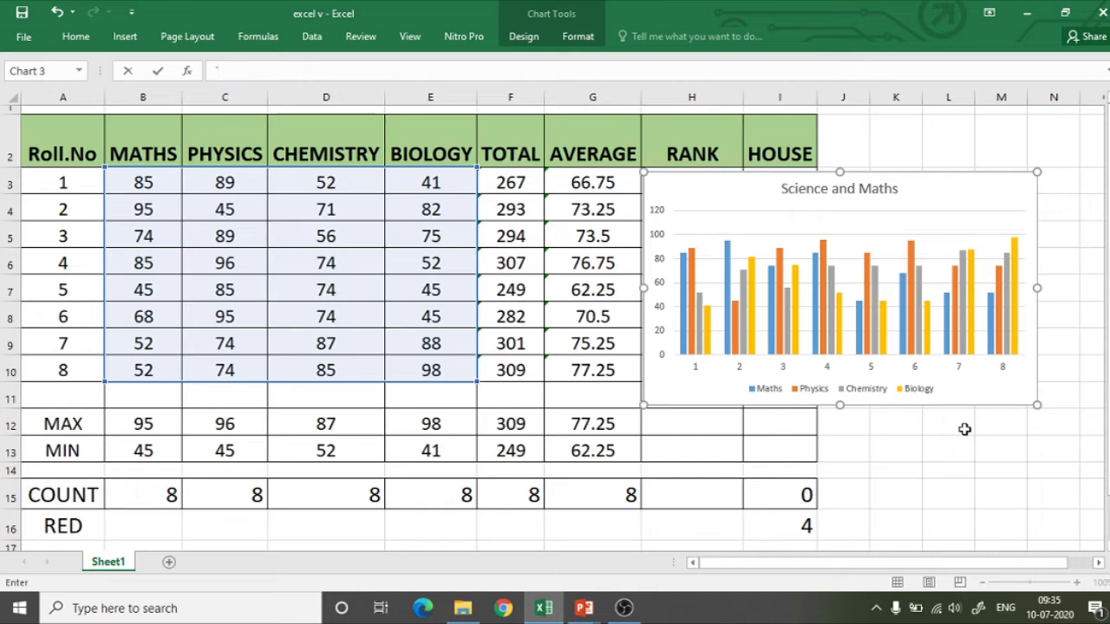
left_click(768, 395)
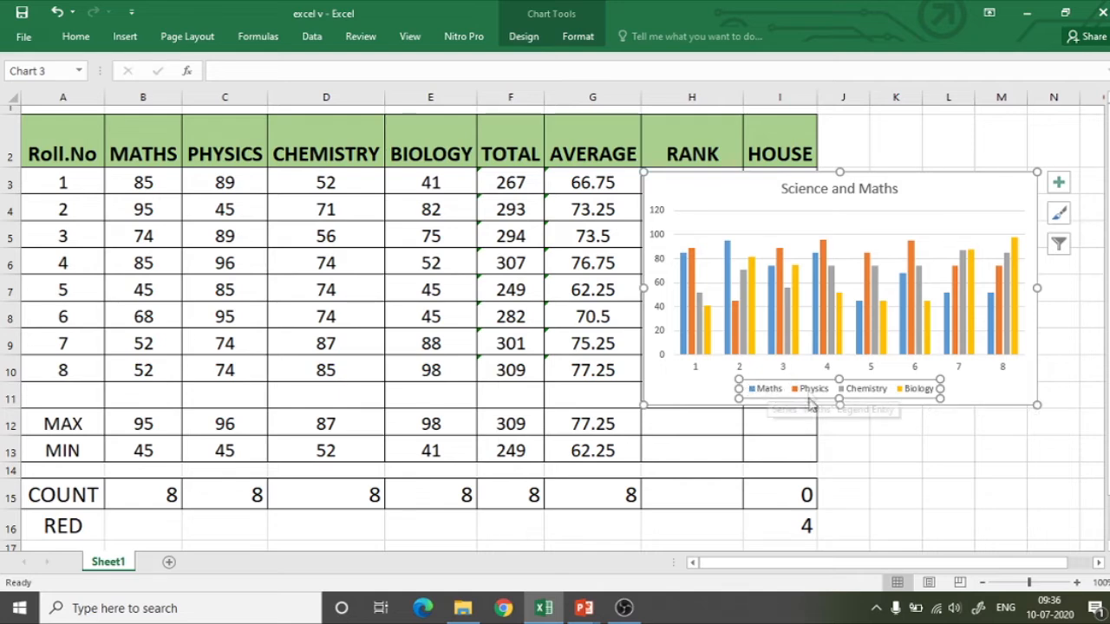
left_click(1058, 247)
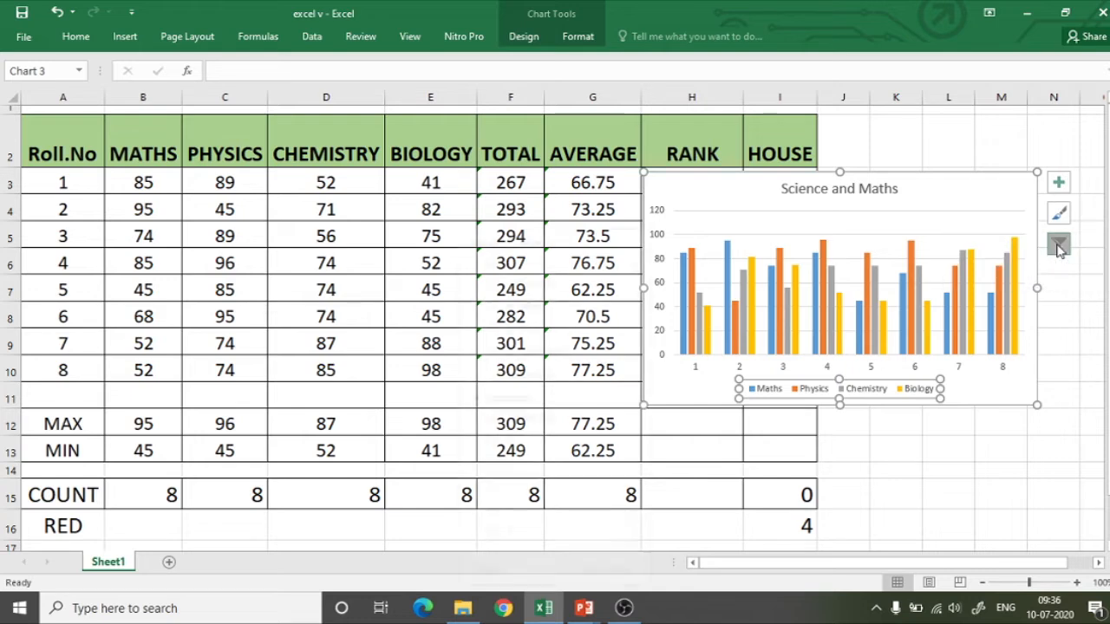
left_click(1059, 227)
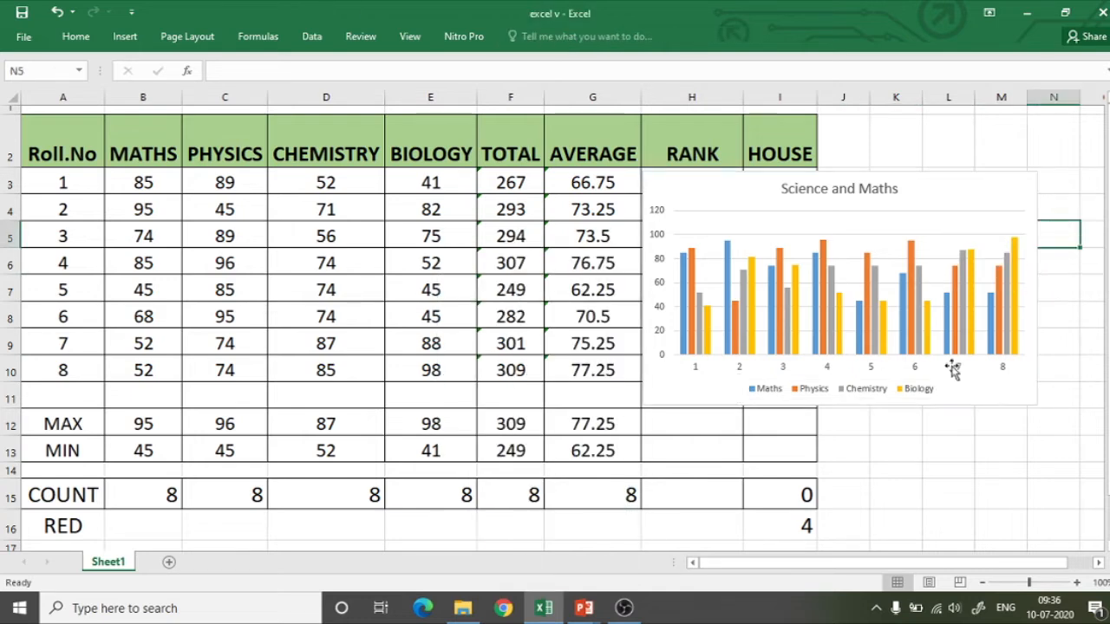
Try the second chart style, with rotated value labels above the columns, and return the chart to the first style.
left_click(864, 395)
left_click(1059, 213)
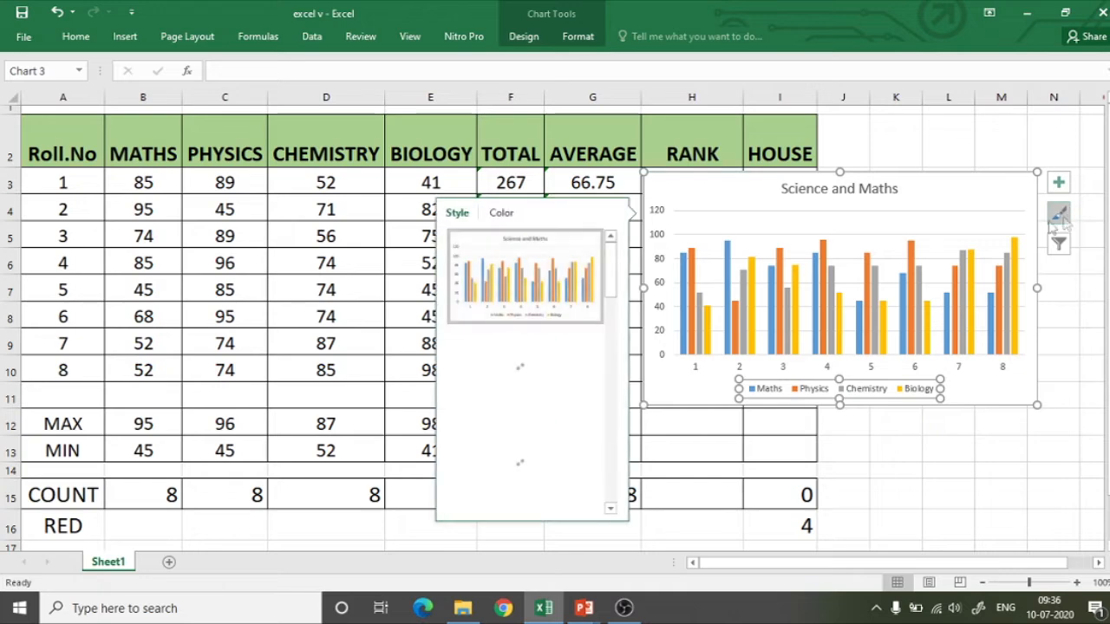
left_click(546, 347)
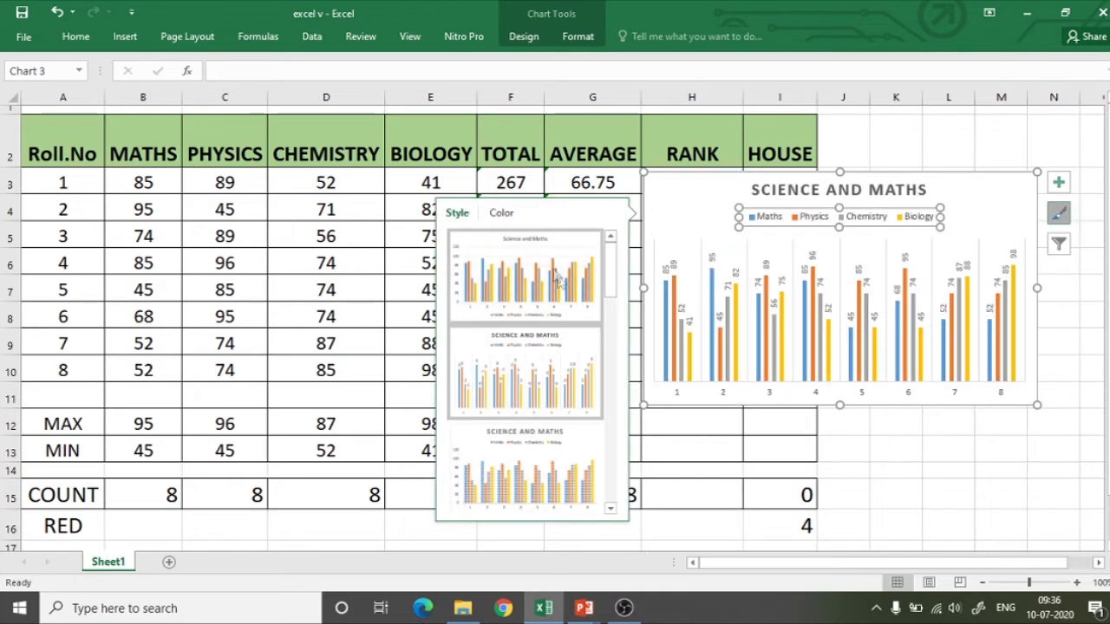
left_click(597, 261)
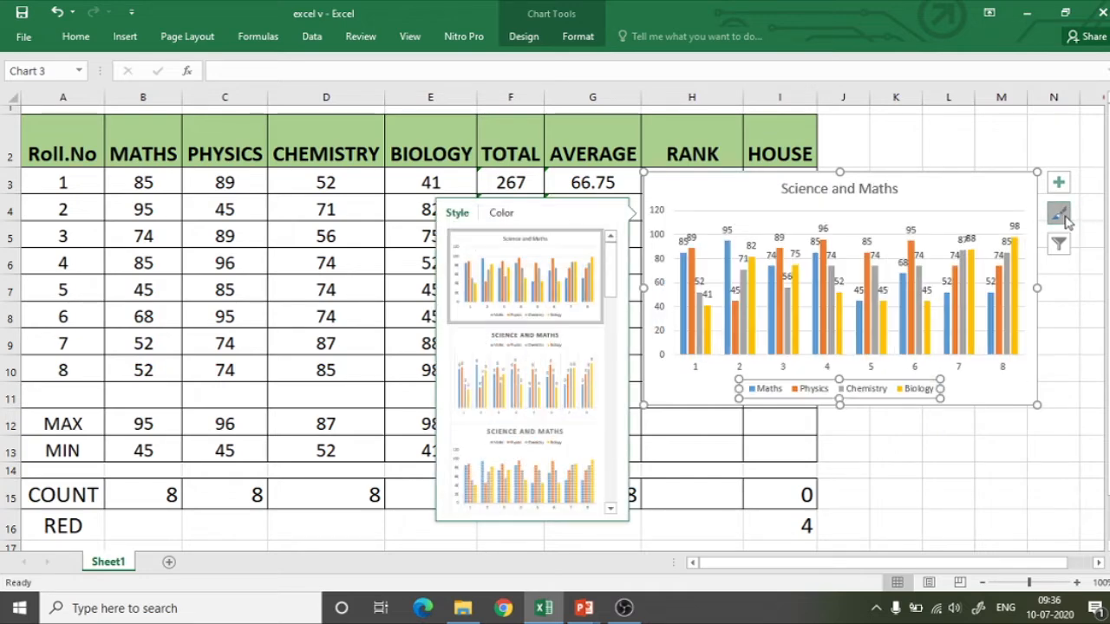
left_click(1059, 212)
Try the chart legend at the Top position in its formatting options and set it back to Bottom.
right_click(922, 394)
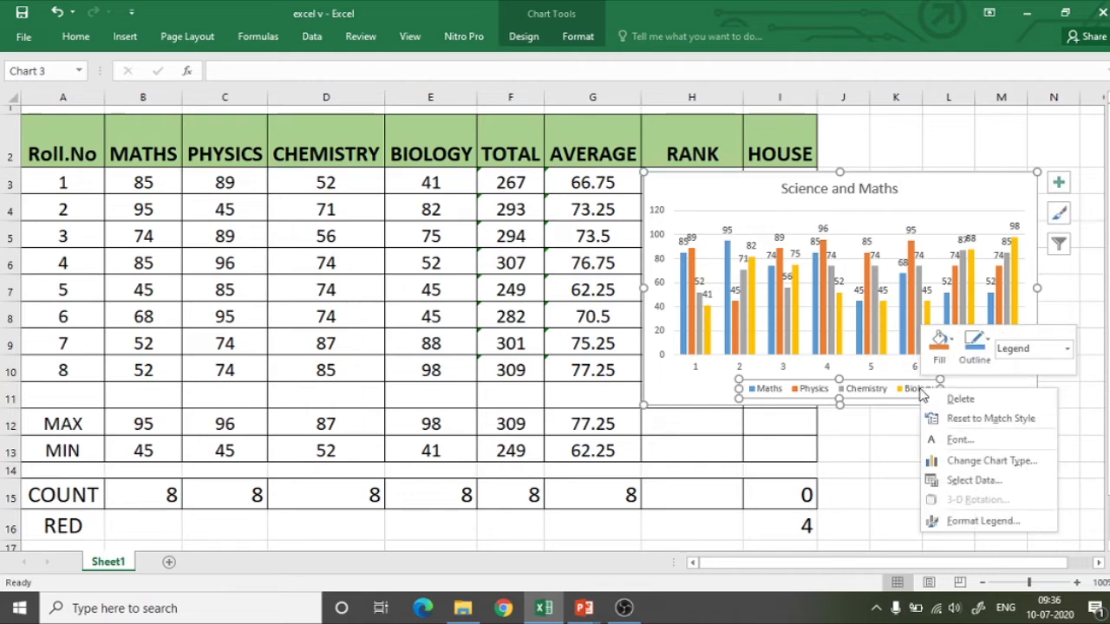
left_click(959, 521)
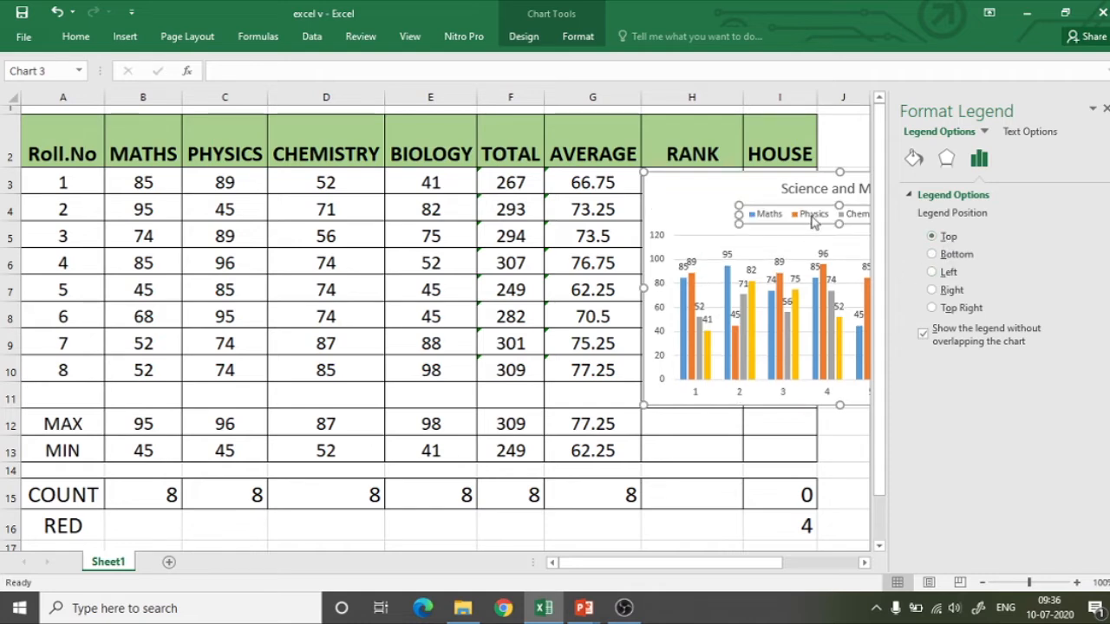
left_click(958, 260)
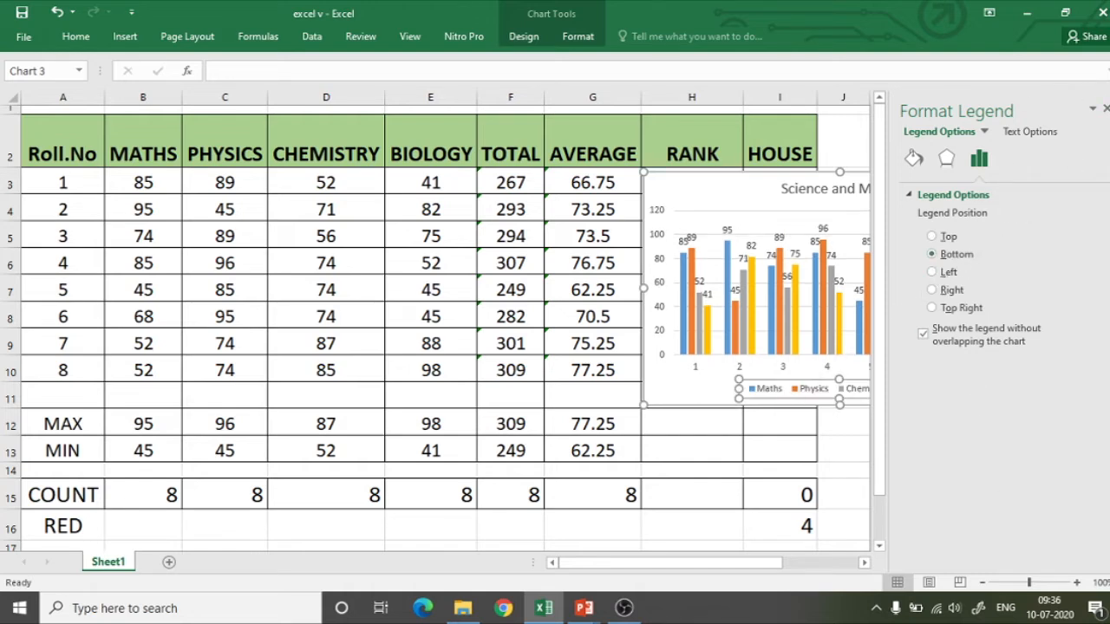
left_click(1105, 110)
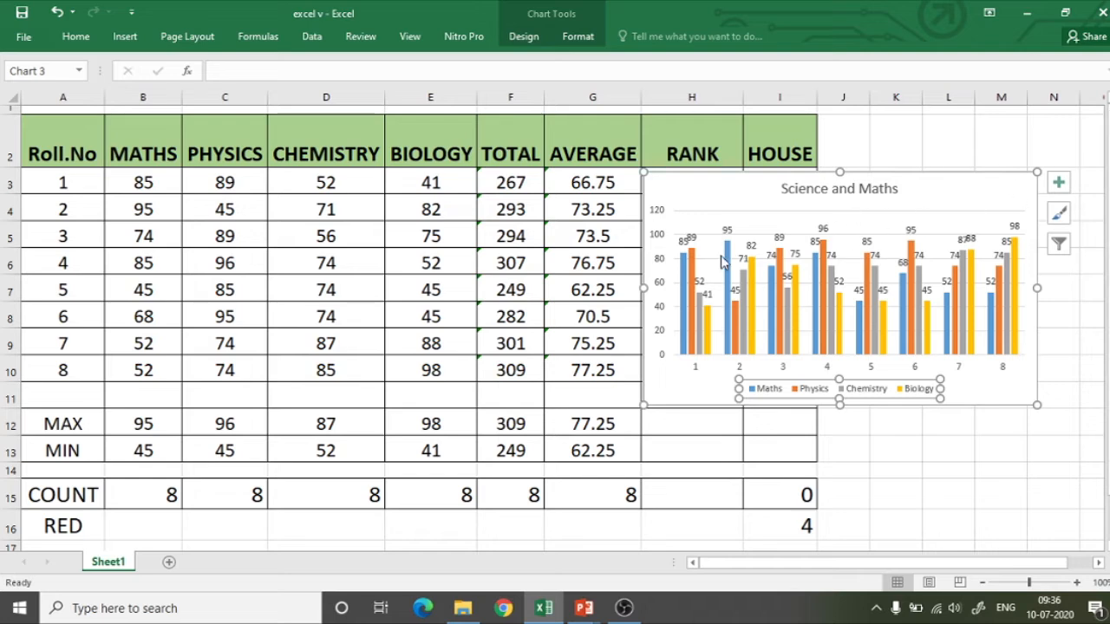
Try several chart styles with value labels and apply the dark-background style to the chart.
left_click(1059, 213)
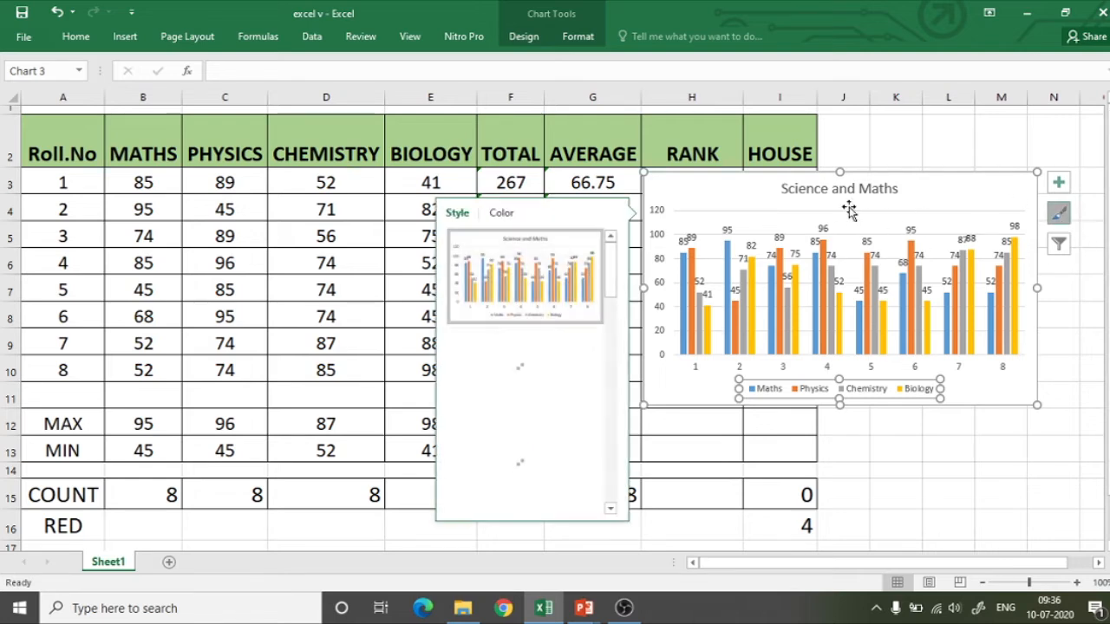
left_click(530, 383)
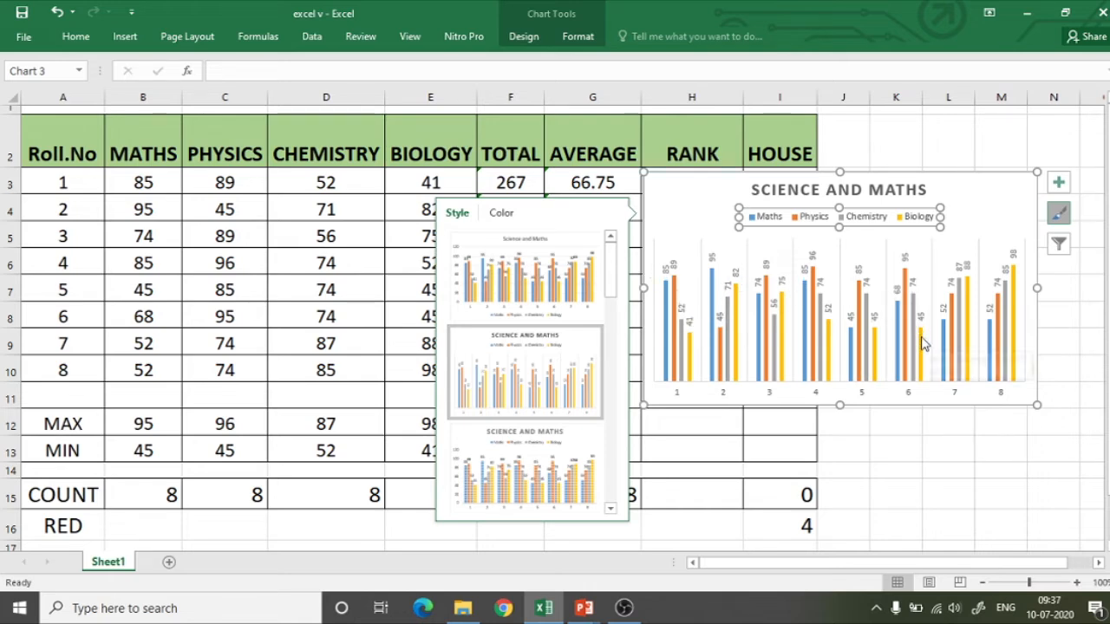
left_click(524, 468)
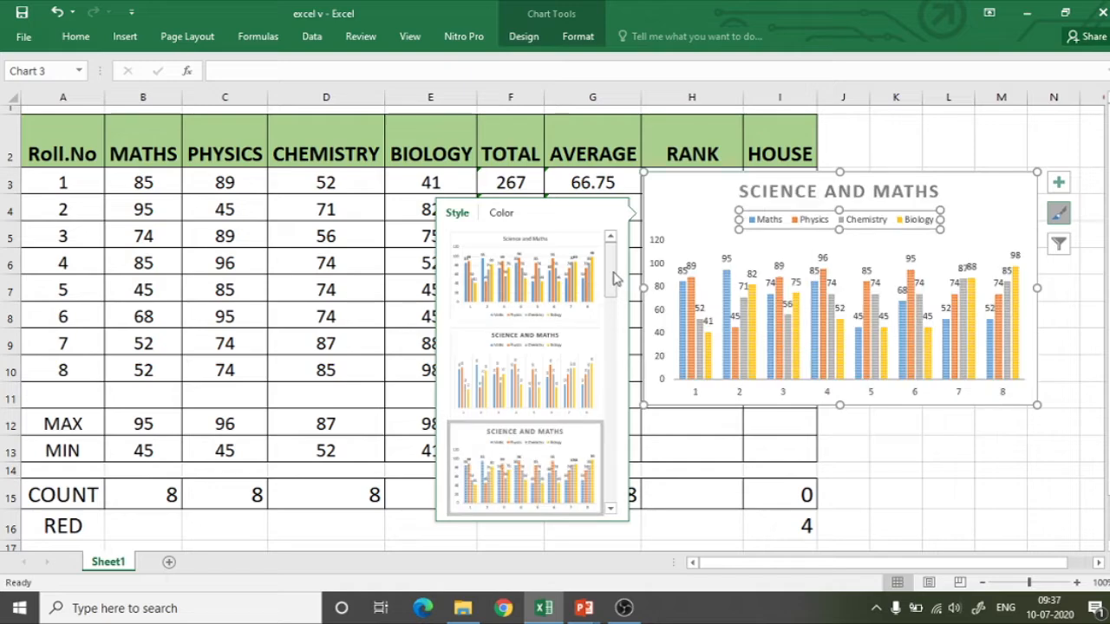
scroll(612, 282, "down", 5)
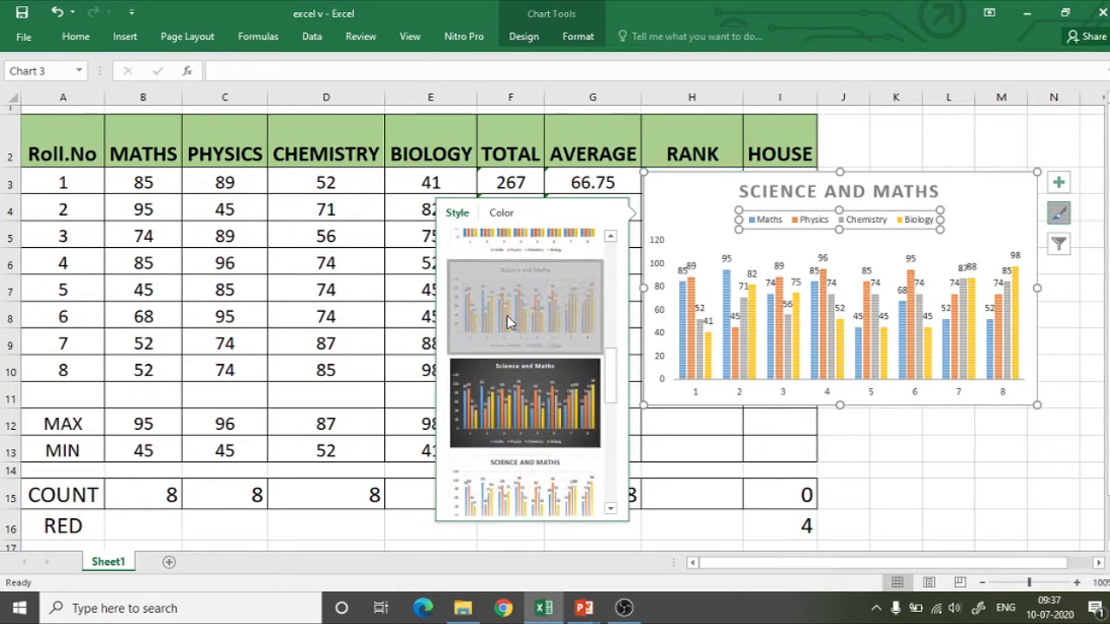
left_click(509, 323)
left_click(514, 399)
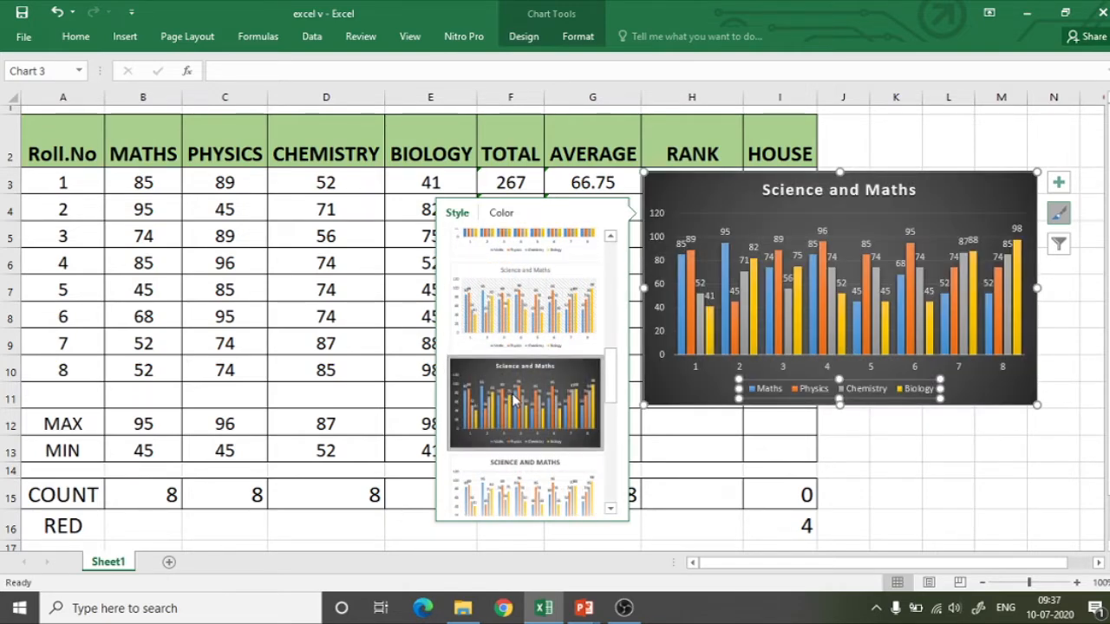
left_click(530, 501)
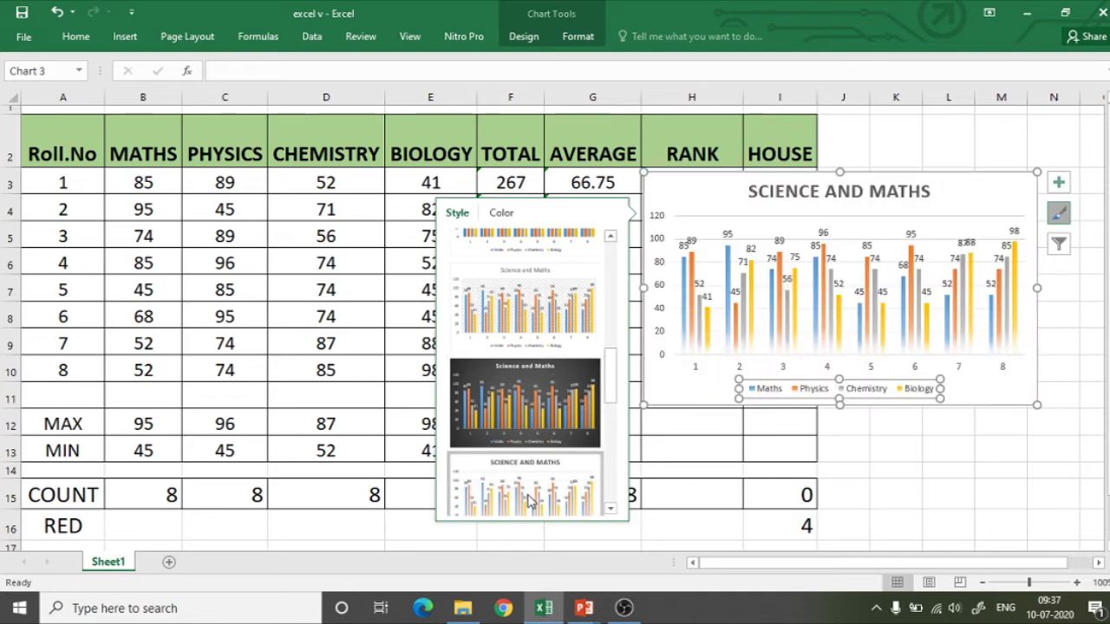
left_click(533, 400)
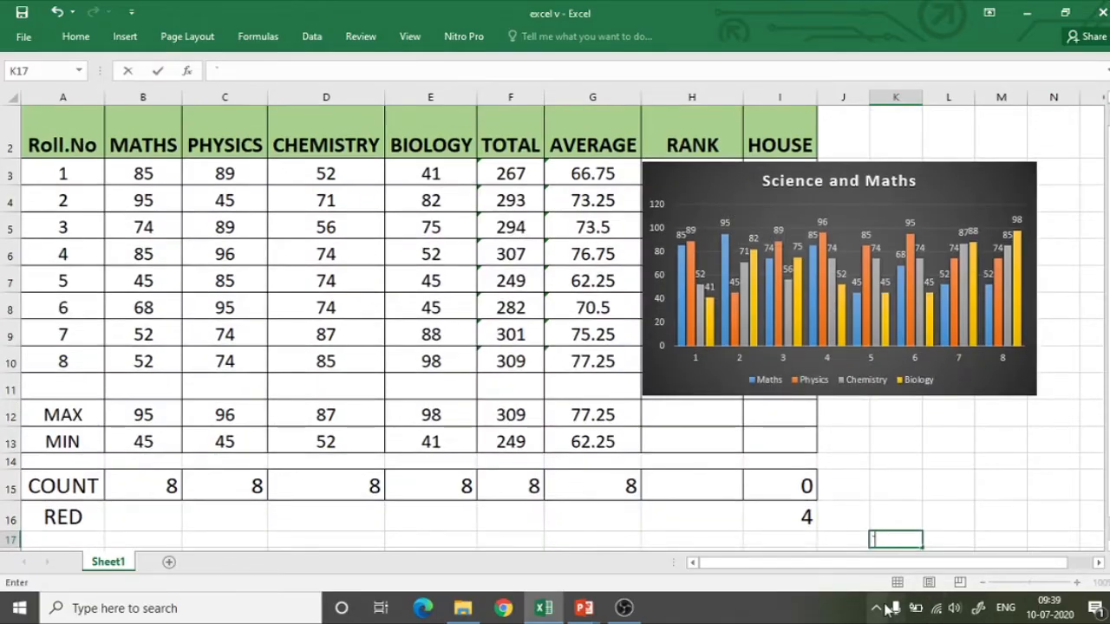
left_click(877, 609)
left_click(879, 609)
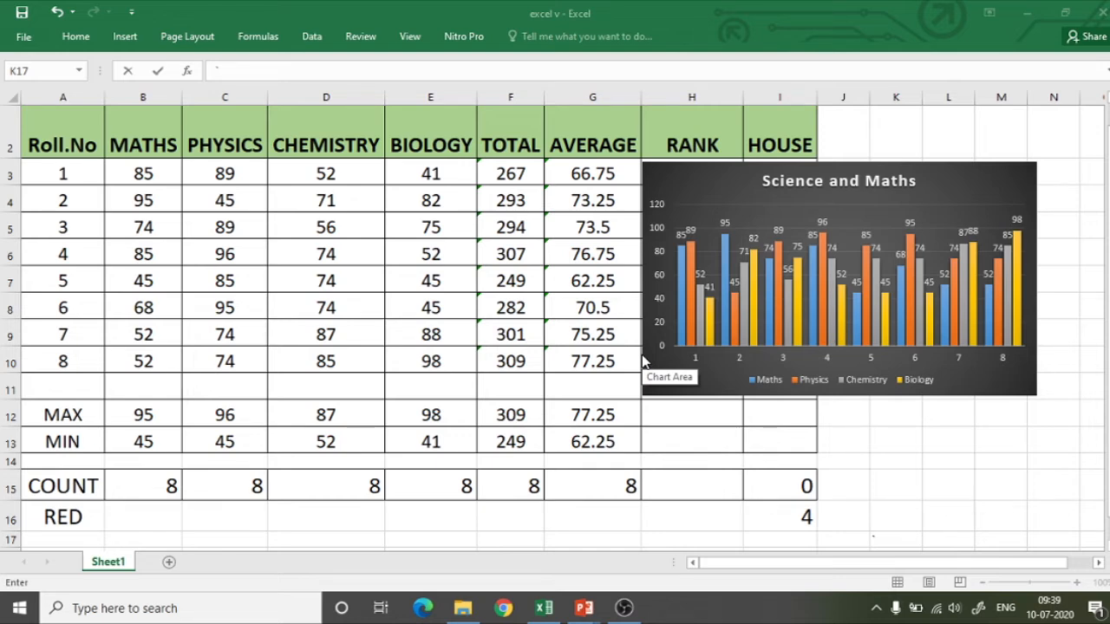
Apply the chart style with columns fading towards the base and change the chart's colours to a blue and grey palette.
left_click(694, 180)
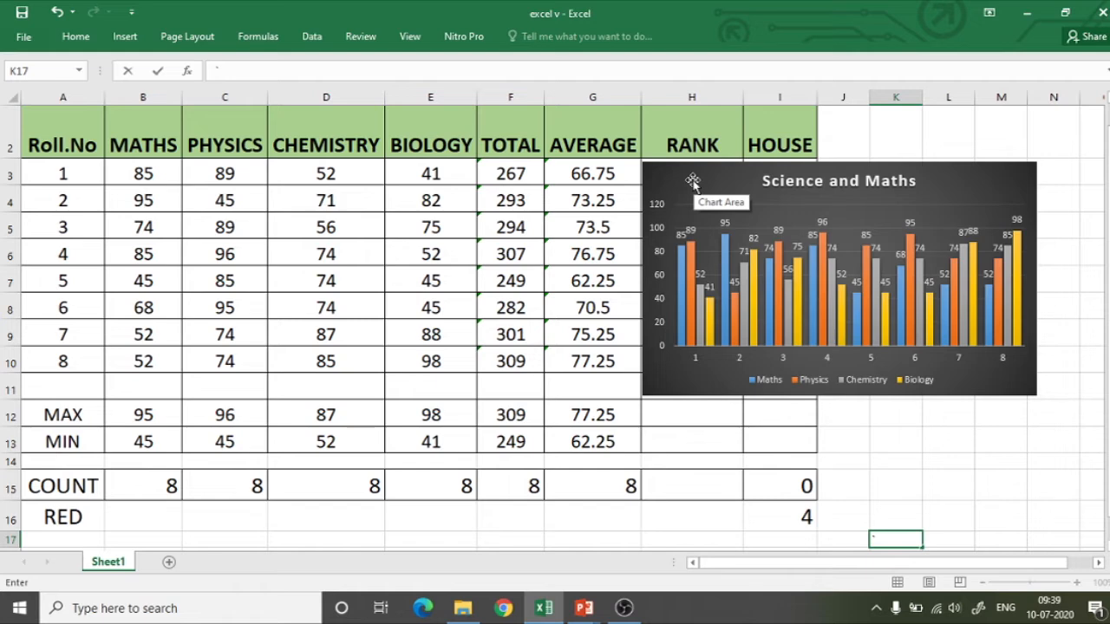
left_click(694, 180)
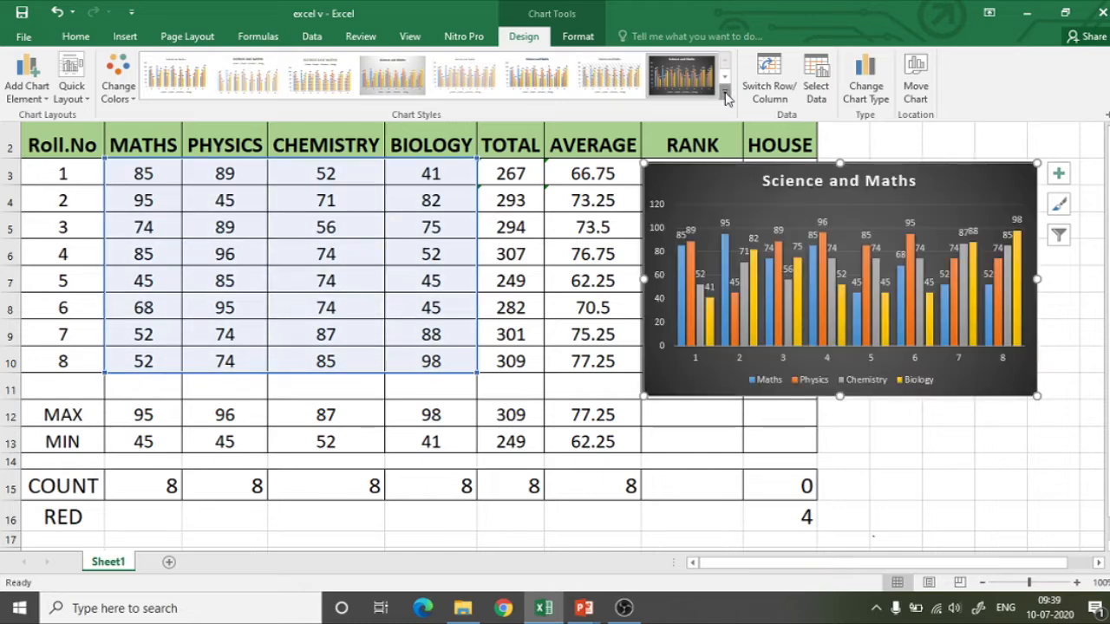
left_click(725, 91)
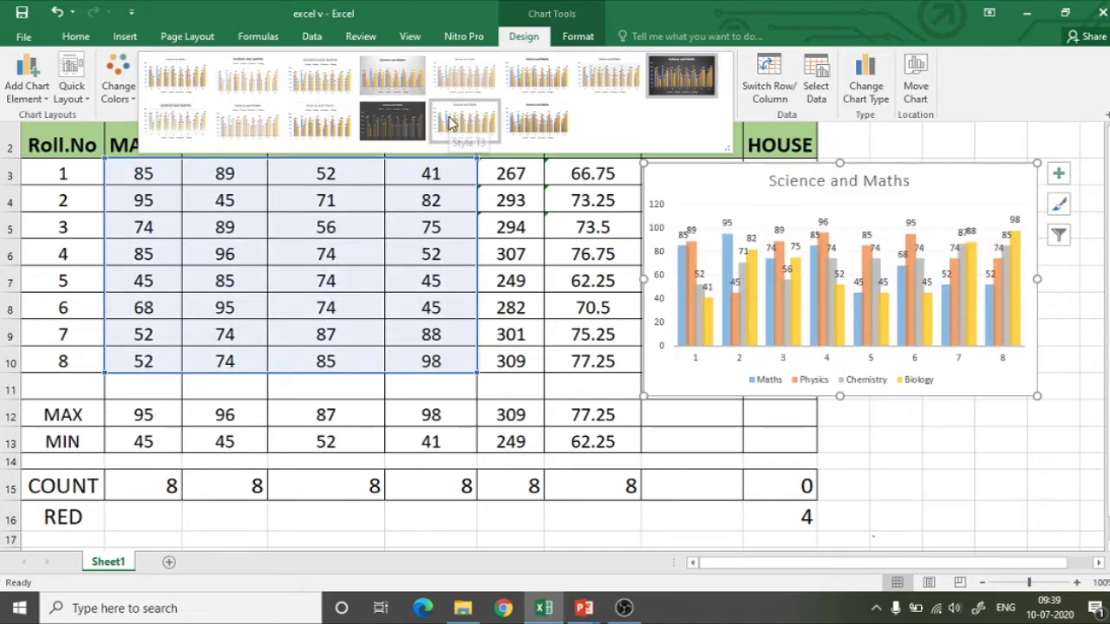
left_click(161, 126)
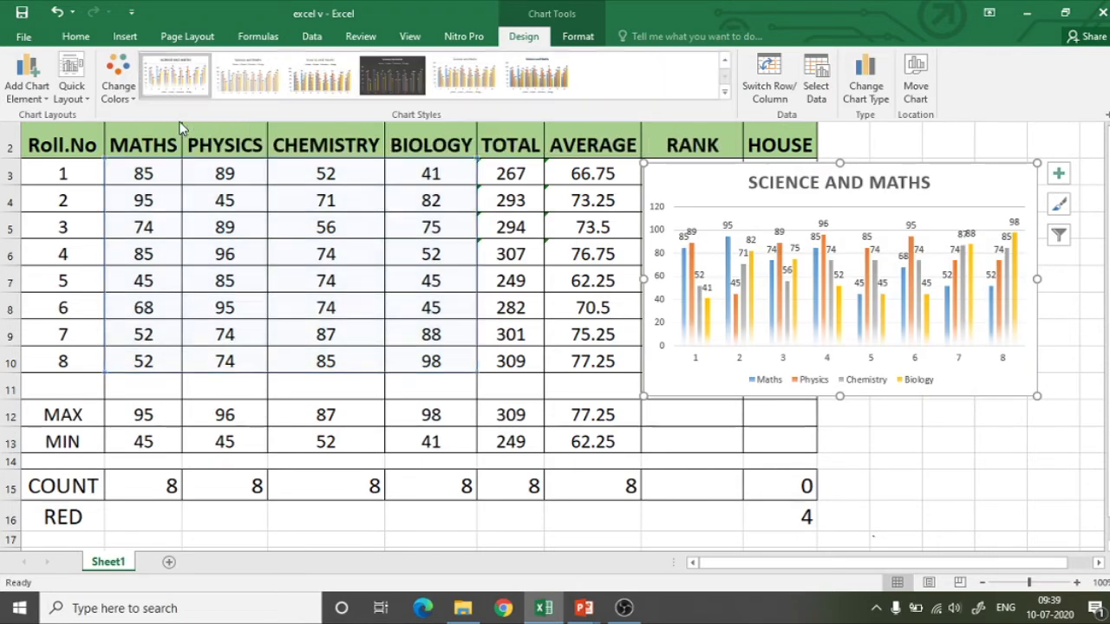
left_click(126, 99)
left_click(126, 174)
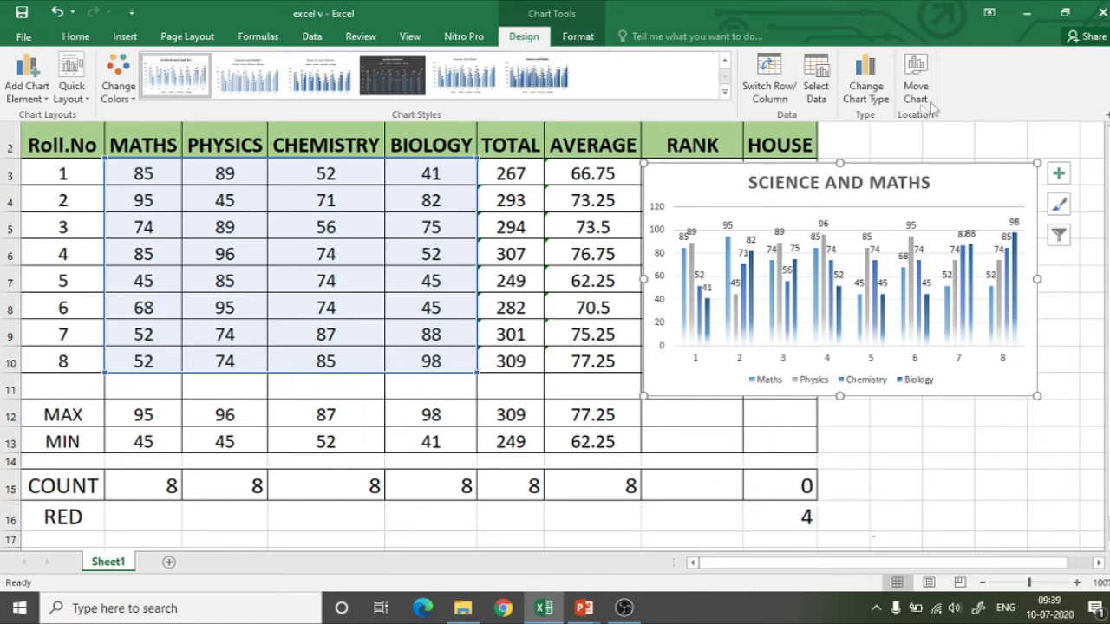
Change the chart type from Clustered Column to a basic Line chart, keeping the subjects as series.
left_click(867, 91)
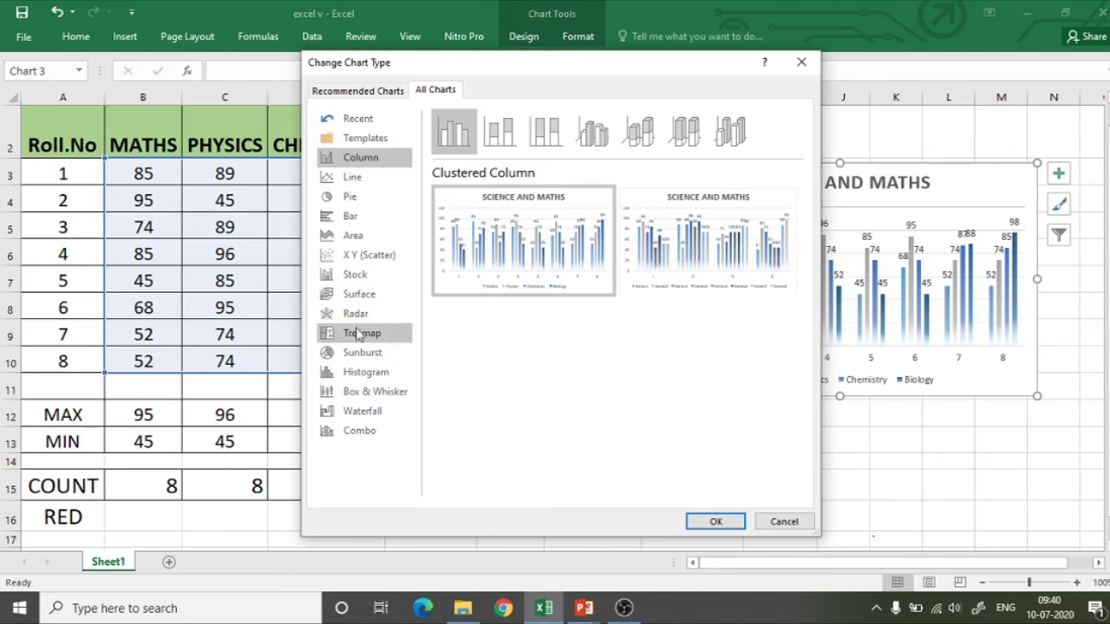
left_click(350, 178)
mouse_move(542, 265)
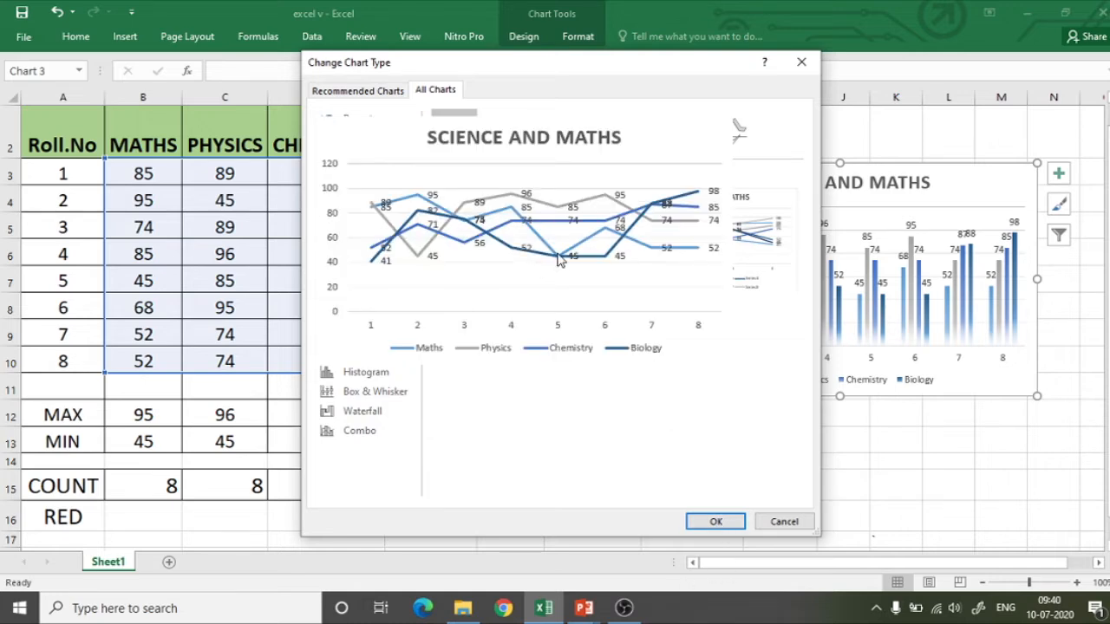
left_click(713, 523)
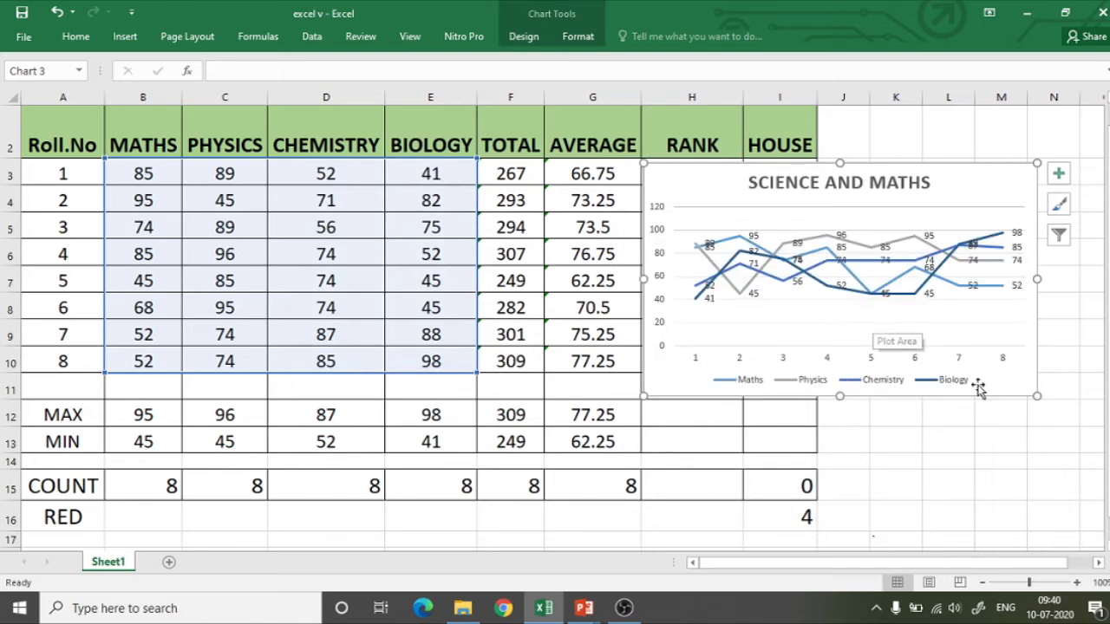
Change the line chart's colours to the orange, yellow and green palette, then try Style 6 and the light style with a shaded plot area.
left_click(523, 37)
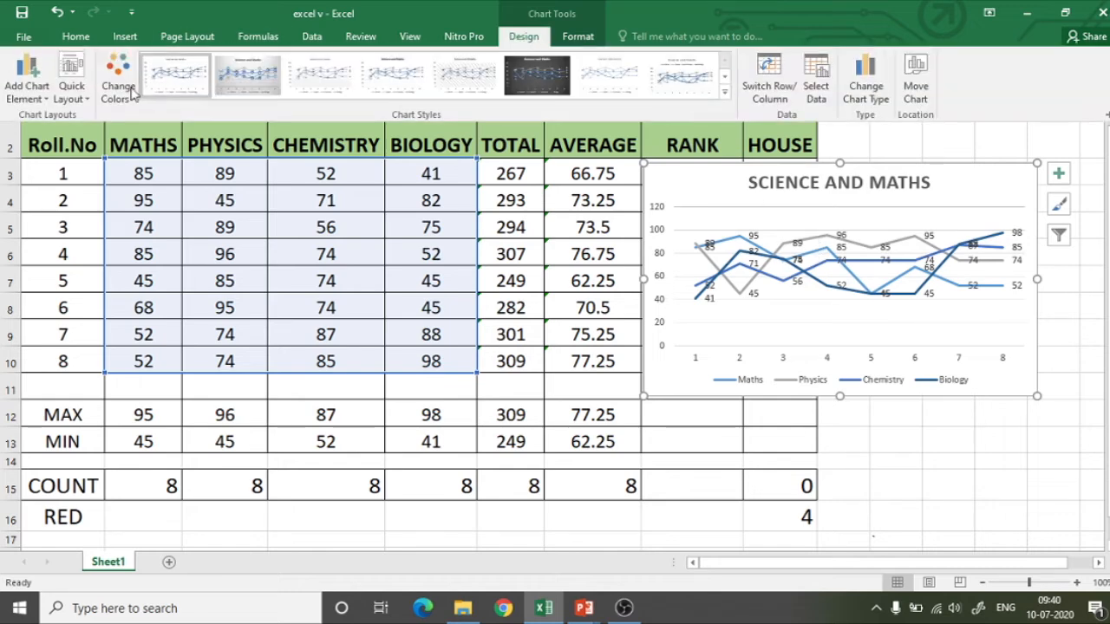
left_click(118, 87)
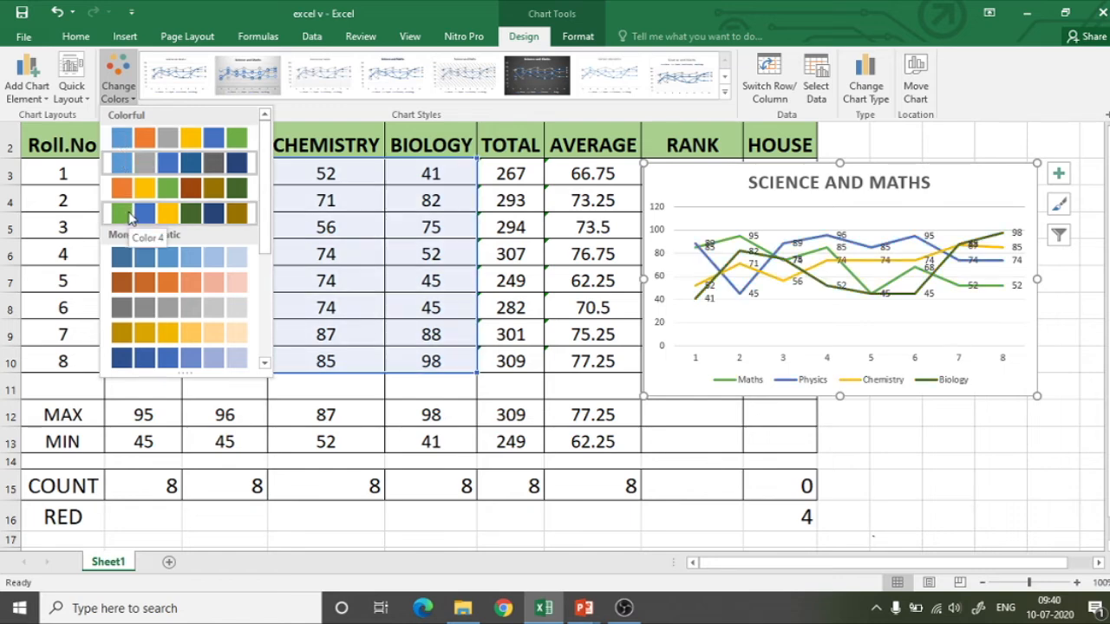
left_click(134, 187)
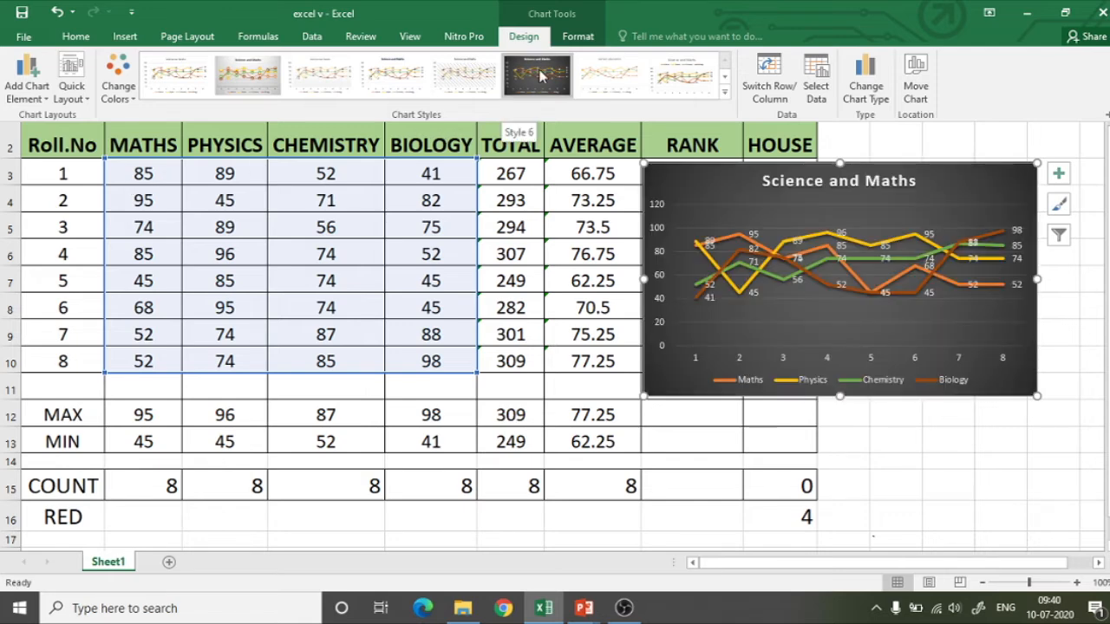
left_click(540, 76)
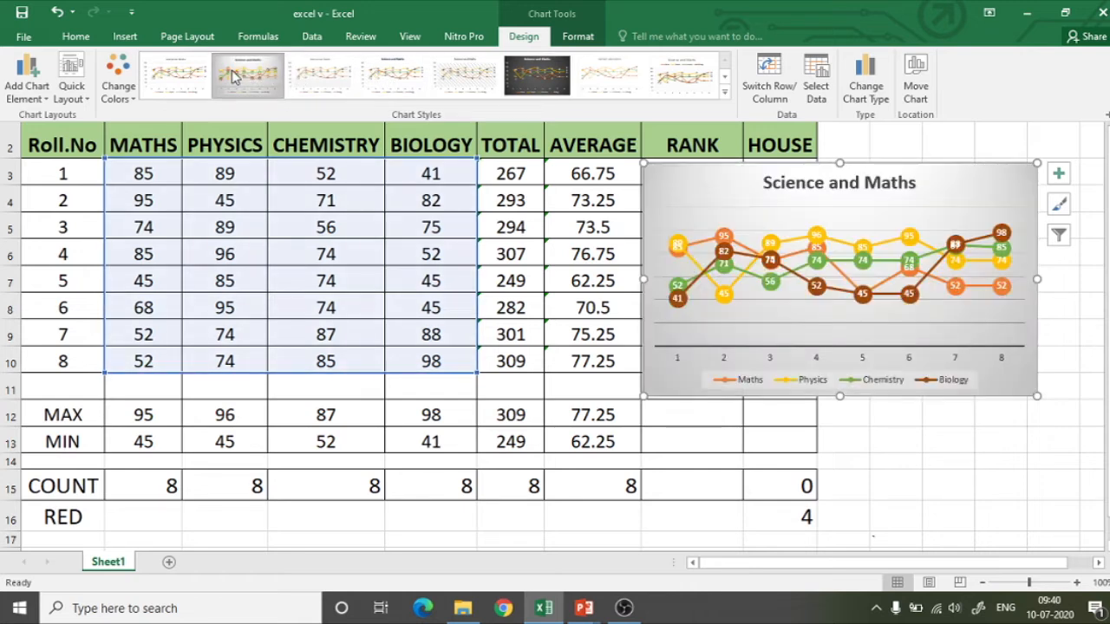
left_click(328, 80)
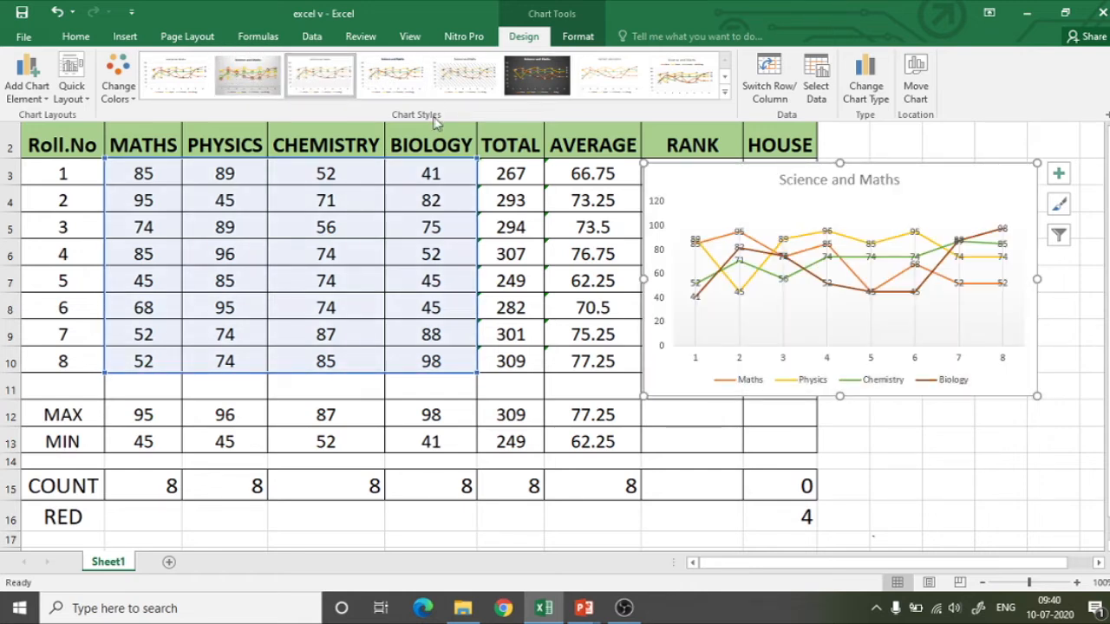
Preview the Pie and Histogram chart types and change the chart to a 3-D Surface.
left_click(863, 93)
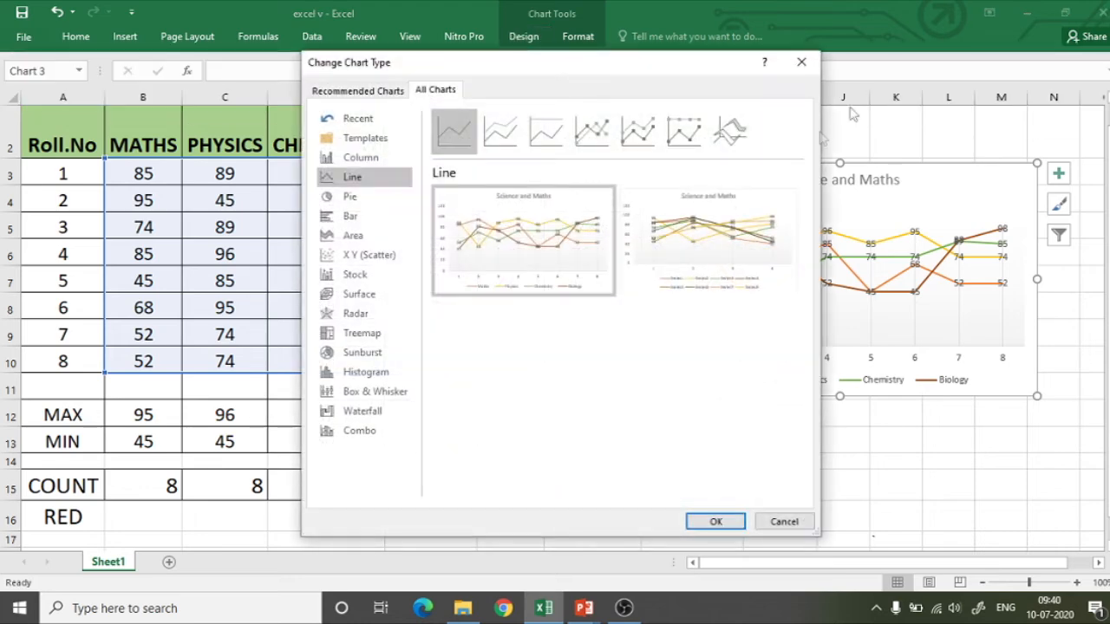
left_click(351, 198)
mouse_move(500, 243)
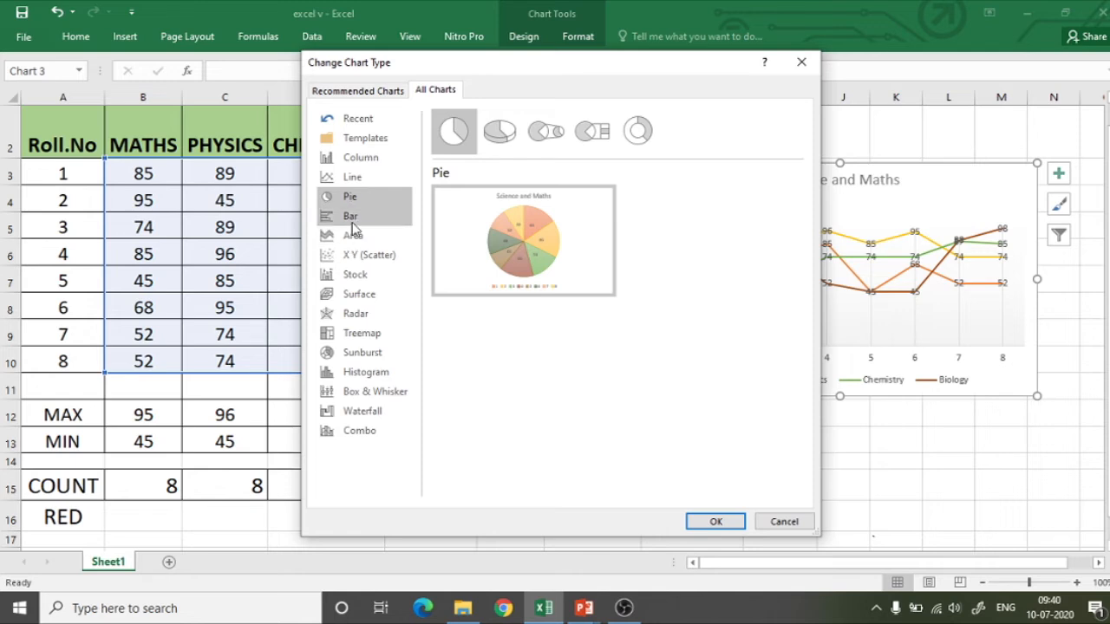
left_click(362, 373)
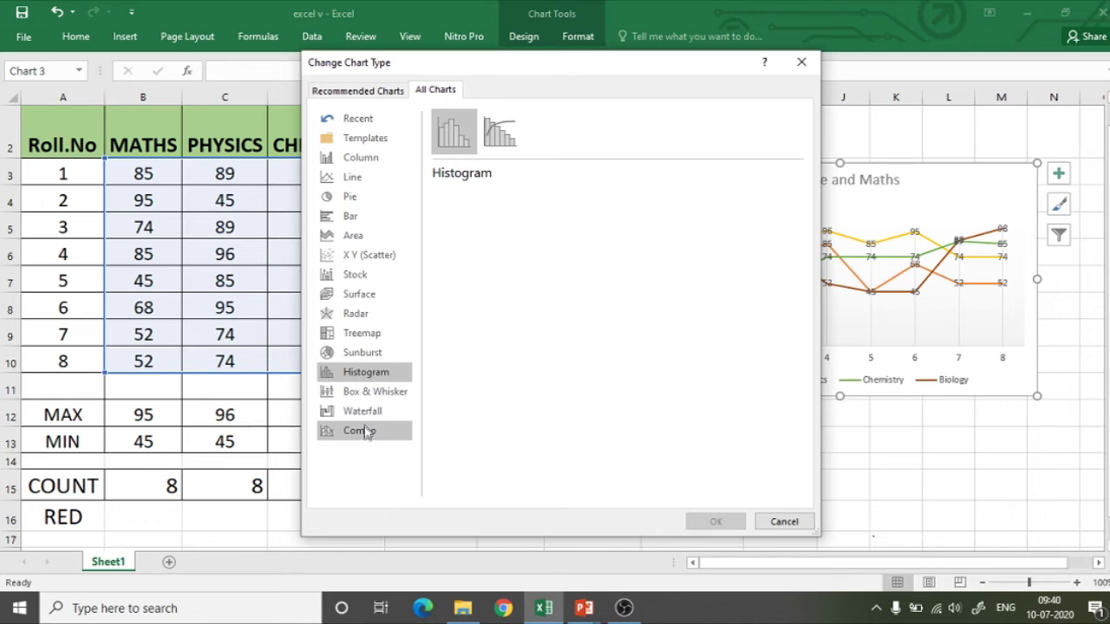
left_click(368, 295)
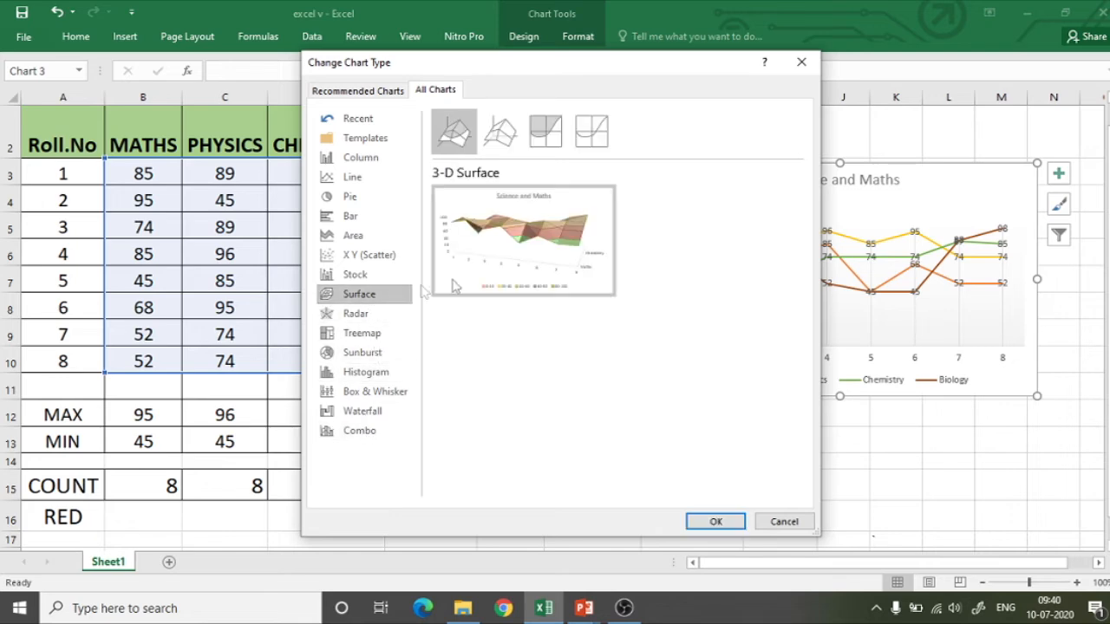
left_click(716, 521)
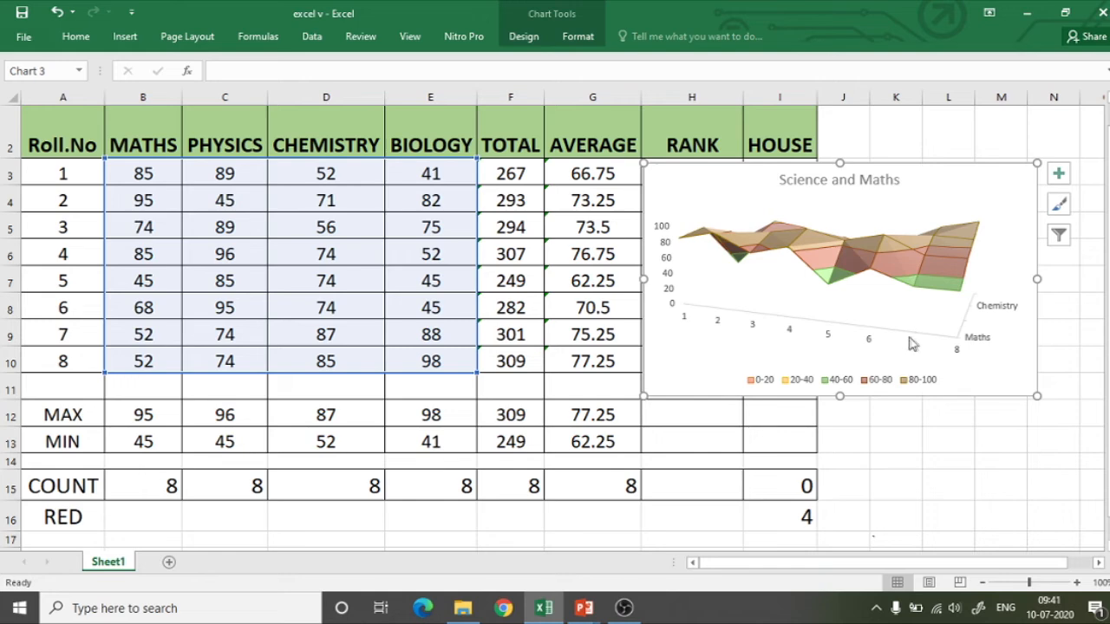
Undo the chart type, style and colour changes back to the dark clustered column chart.
key("ctrl+z")
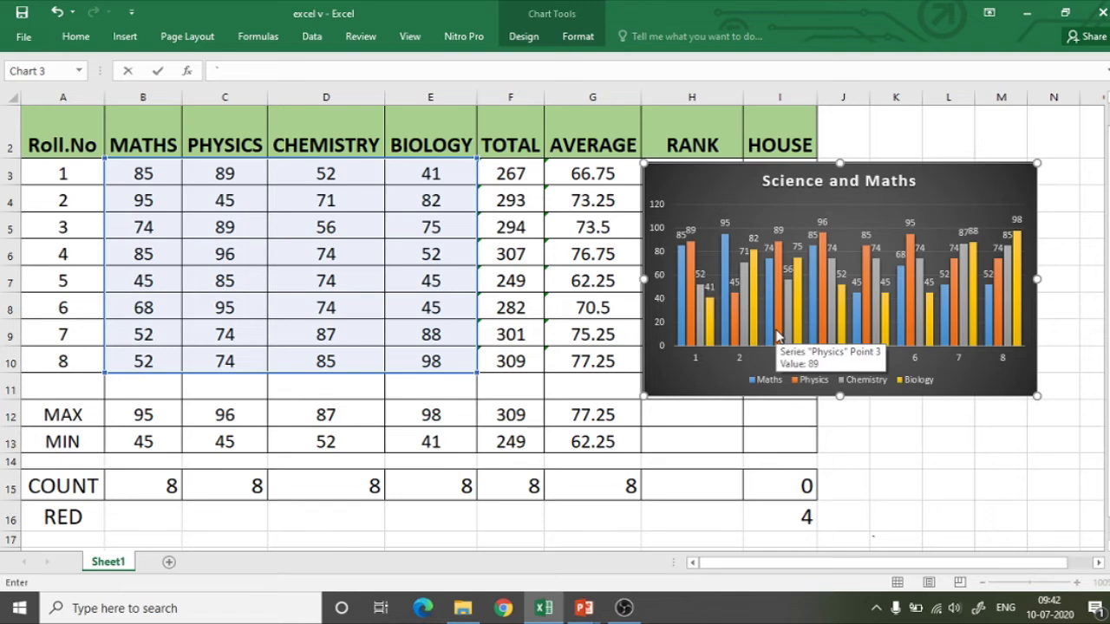
left_click(669, 189)
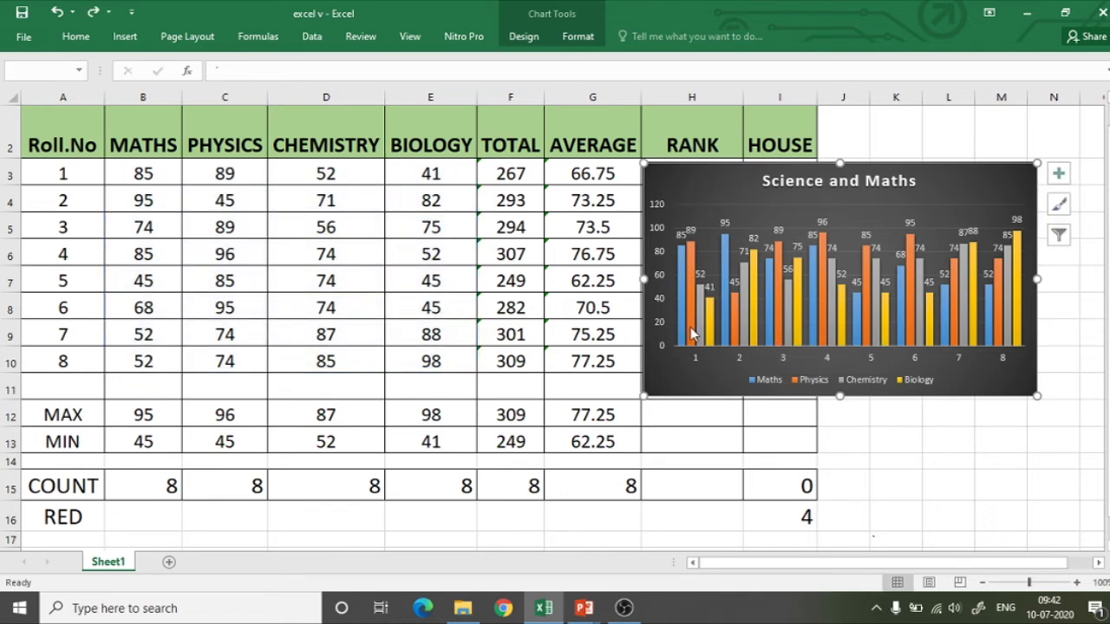
left_click(691, 329)
left_click(667, 370)
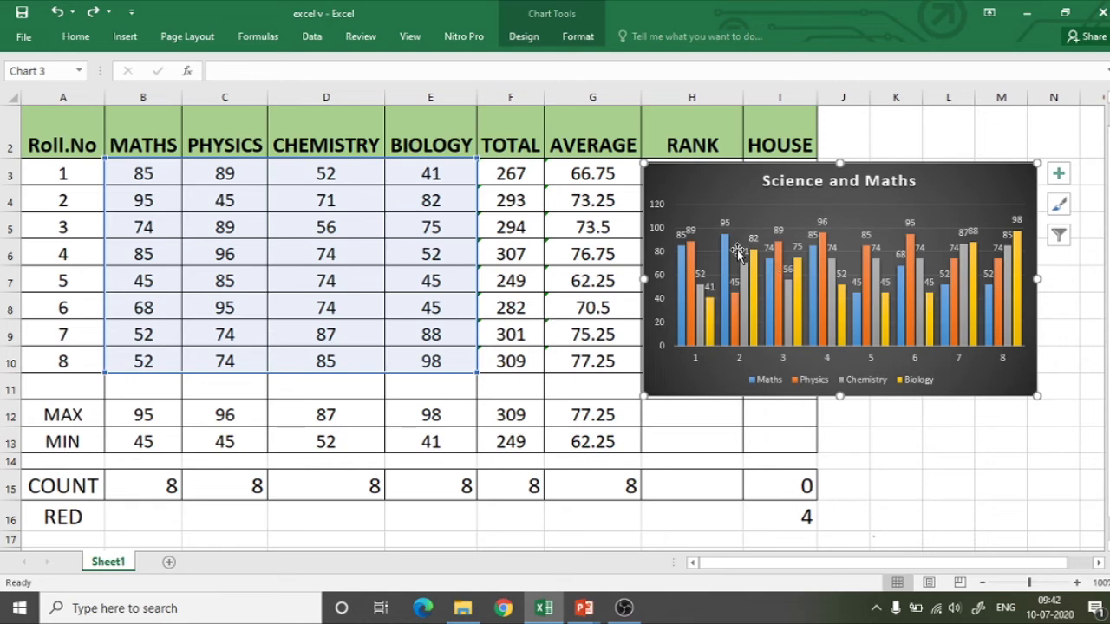
Add a series named Total to the chart's data source, using cells F3:F10 as its values.
right_click(708, 184)
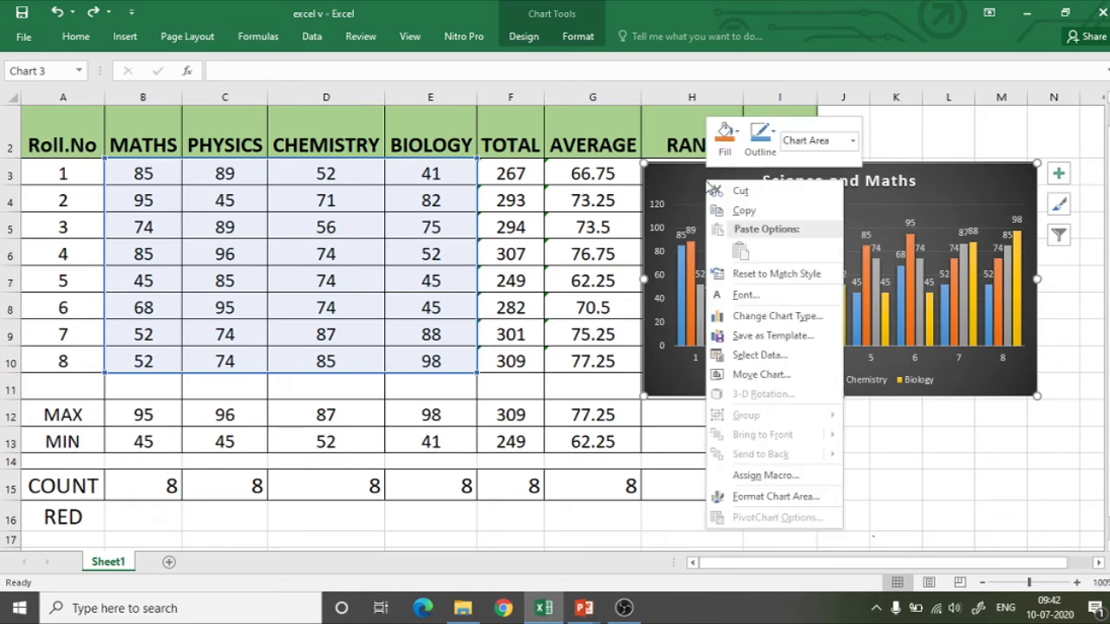
left_click(751, 357)
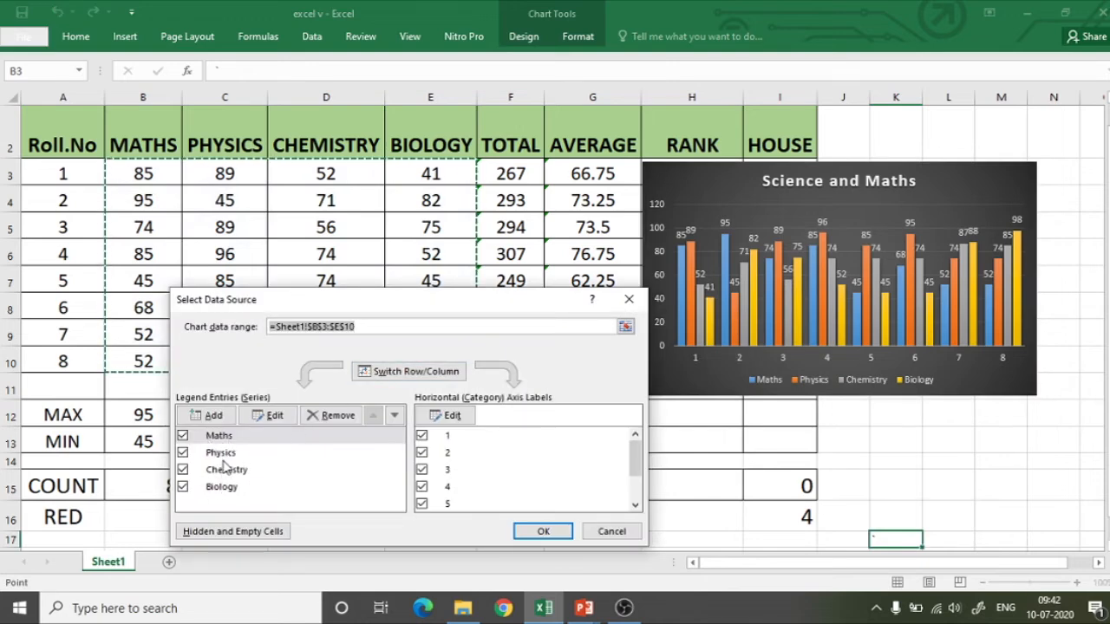
left_click(209, 418)
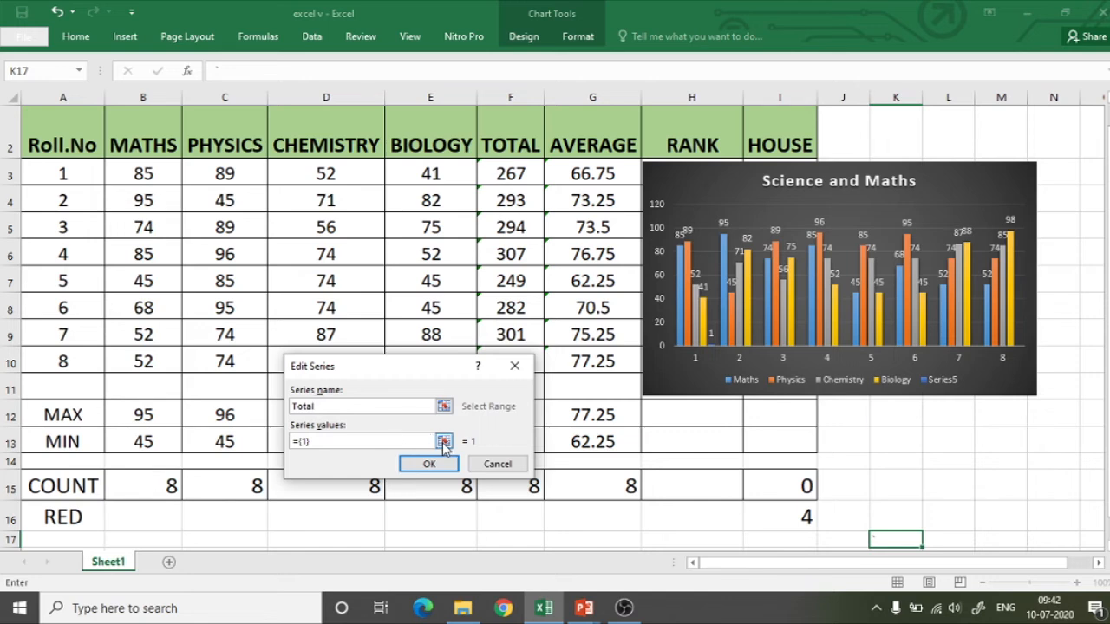
left_click(443, 443)
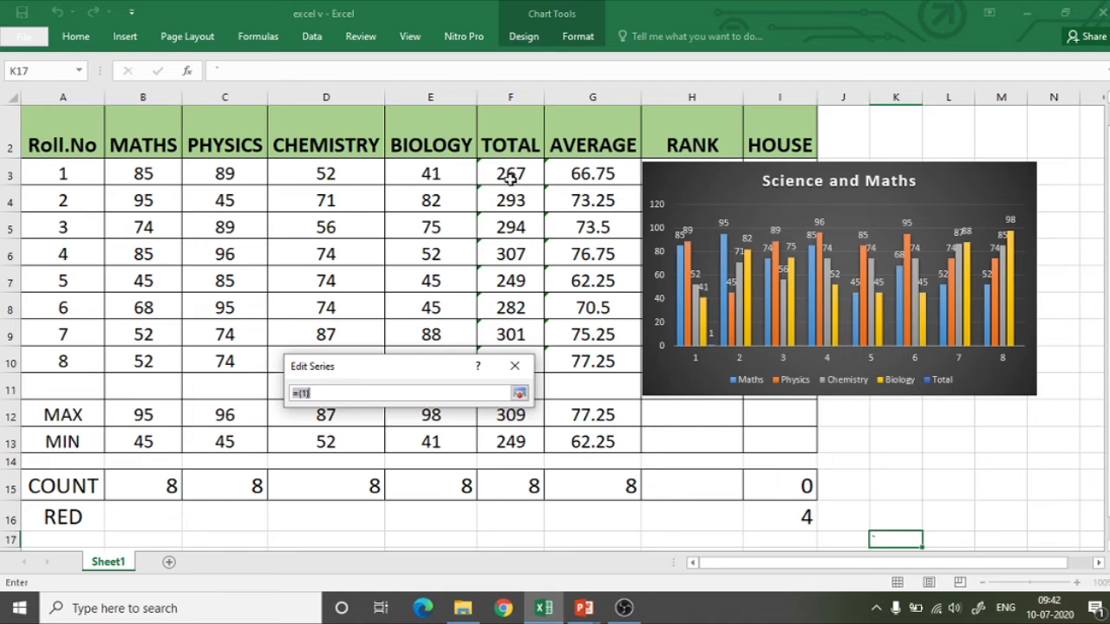
left_click_drag(503, 174, 527, 293)
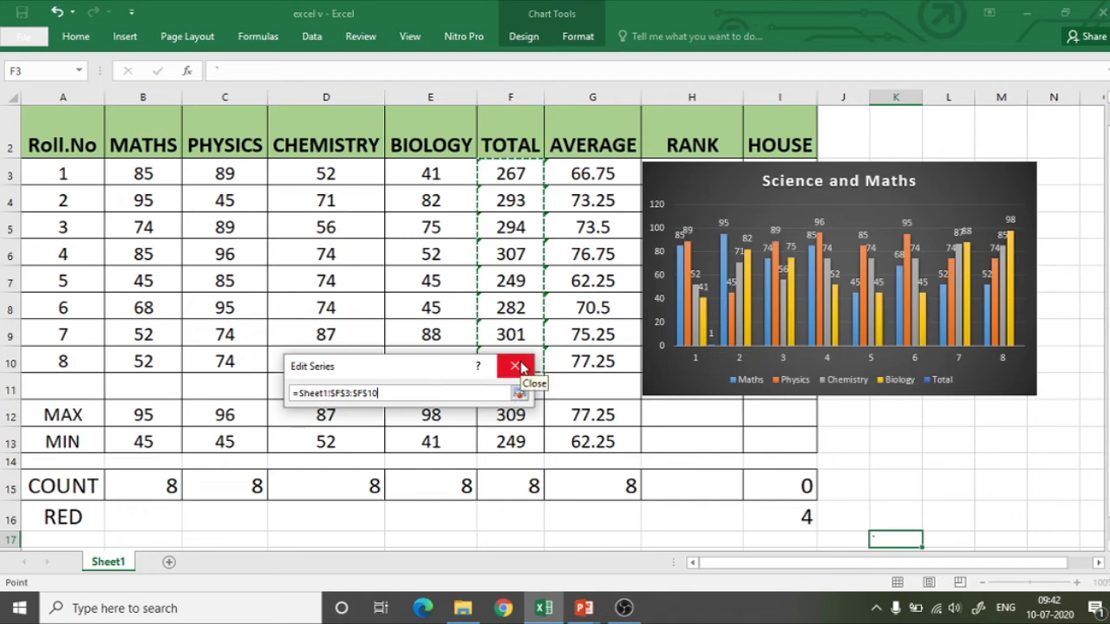
left_click(521, 368)
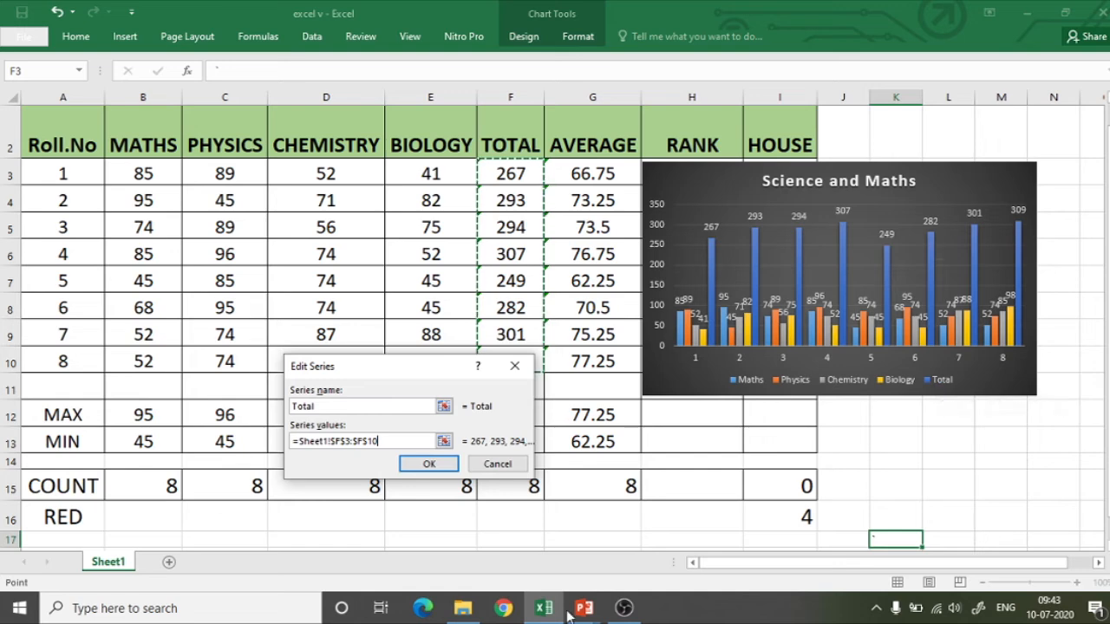
left_click(438, 466)
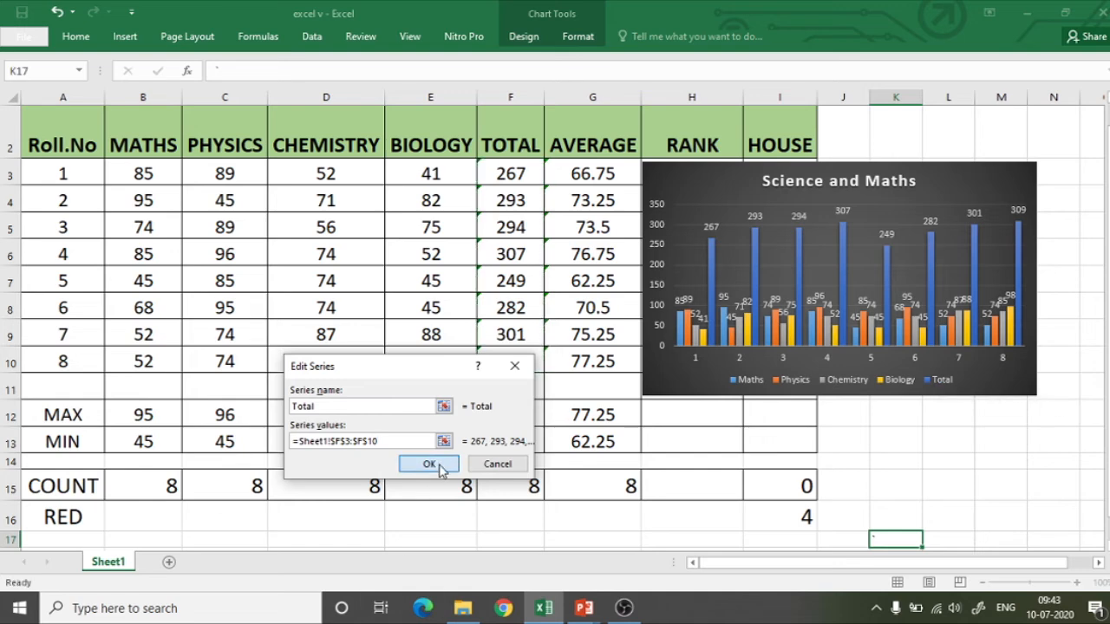
left_click(544, 532)
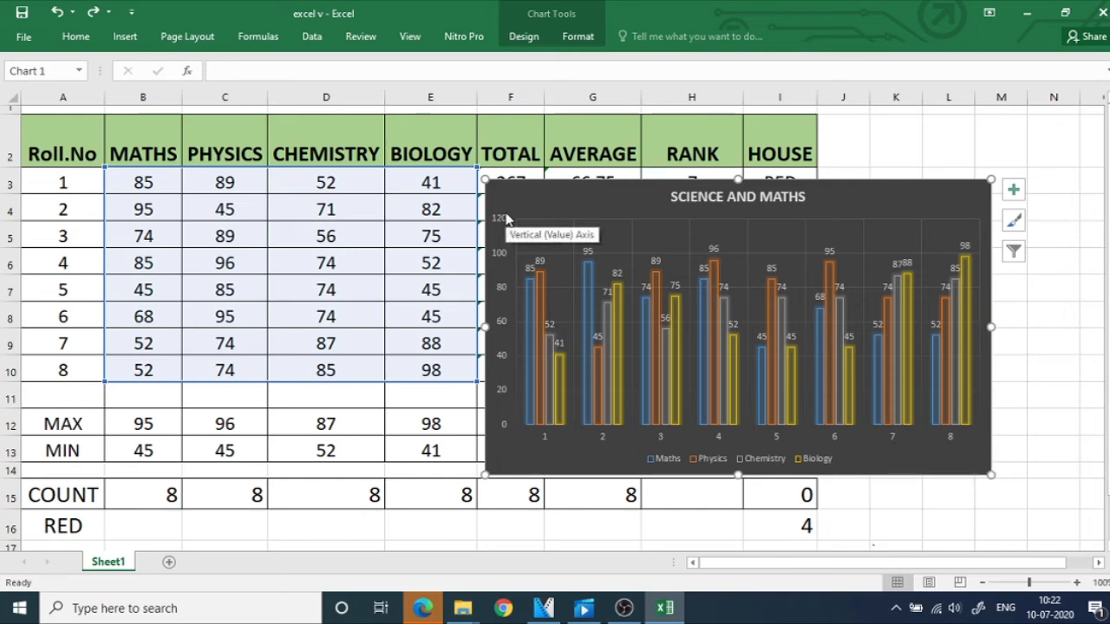
Add axis titles to both axes of the dark SCIENCE AND MATHS chart with outlined columns.
left_click(934, 201)
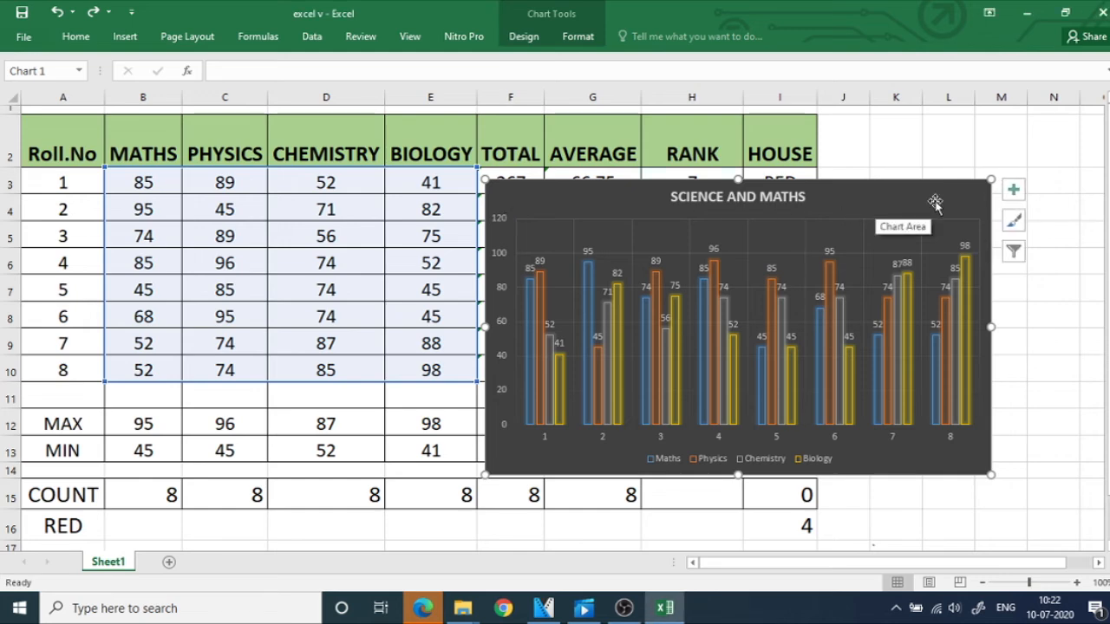
left_click(1013, 191)
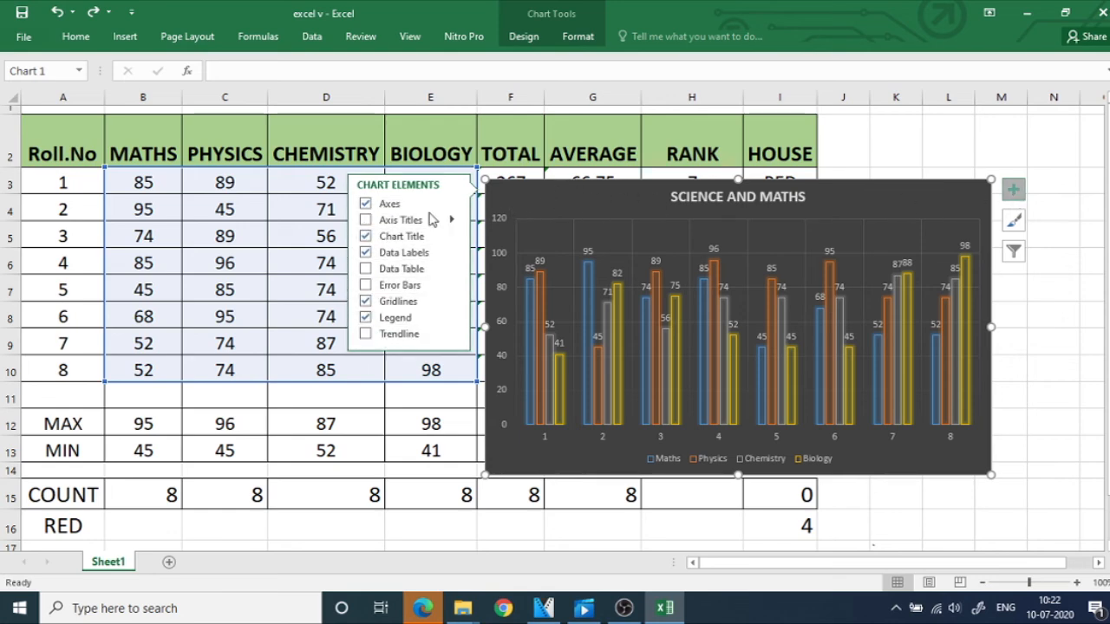
left_click(365, 253)
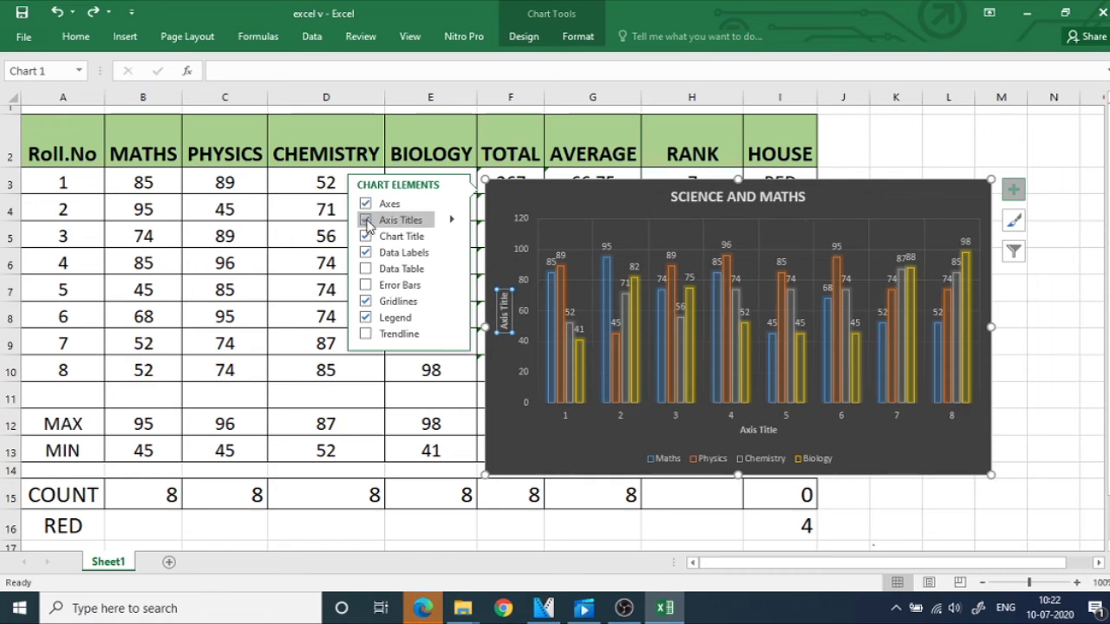
left_click(366, 221)
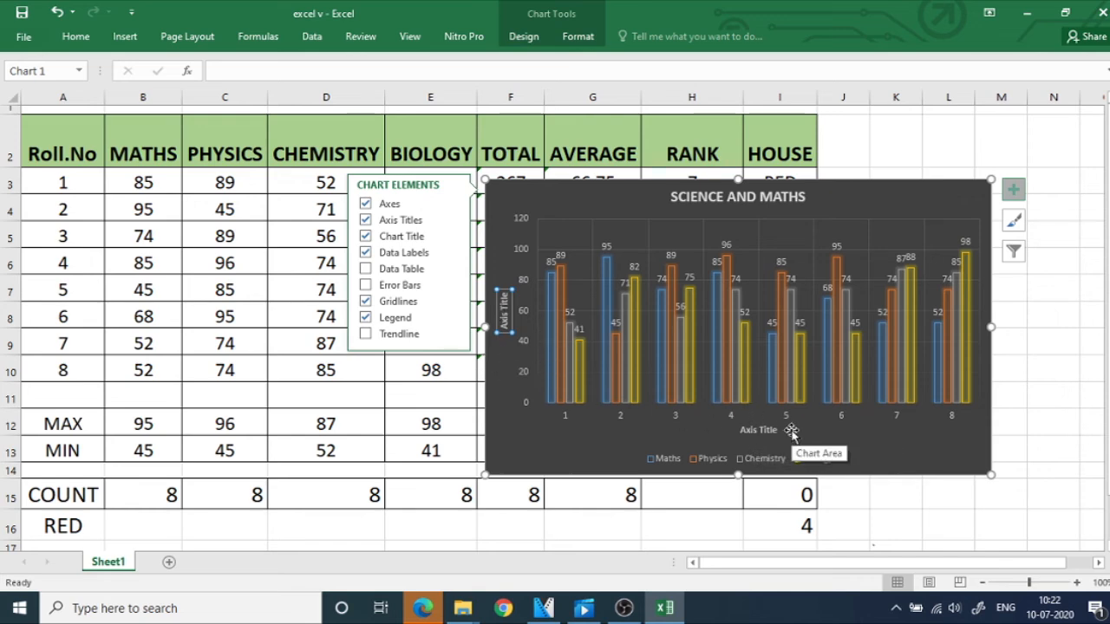
left_click(1013, 189)
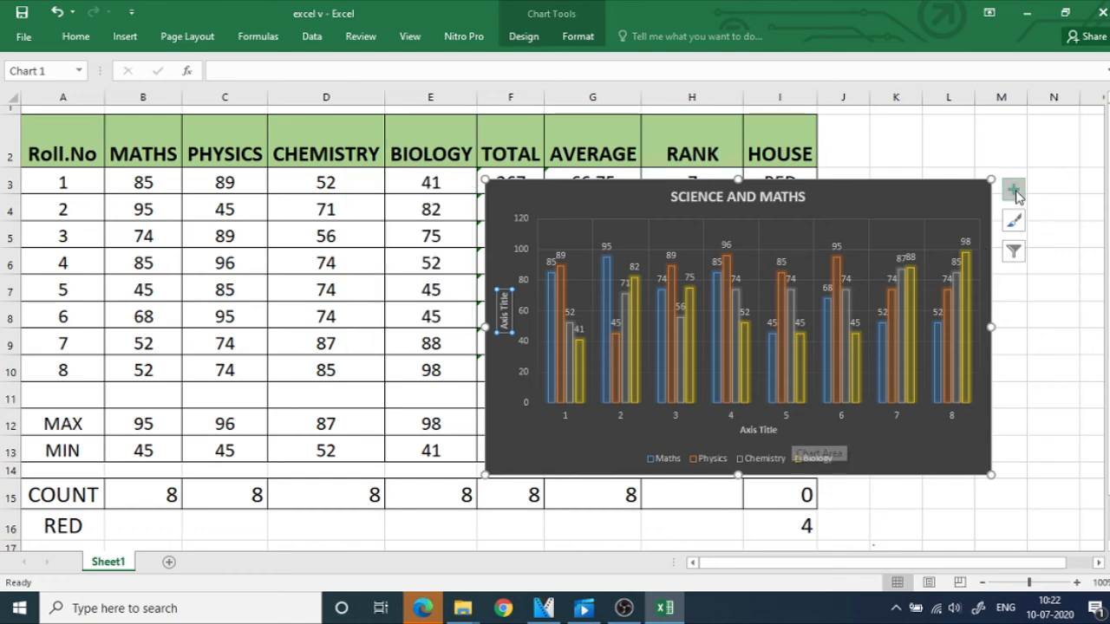
Set the chart's horizontal axis title to Roll Number.
left_click(744, 427)
left_click_drag(741, 431, 779, 431)
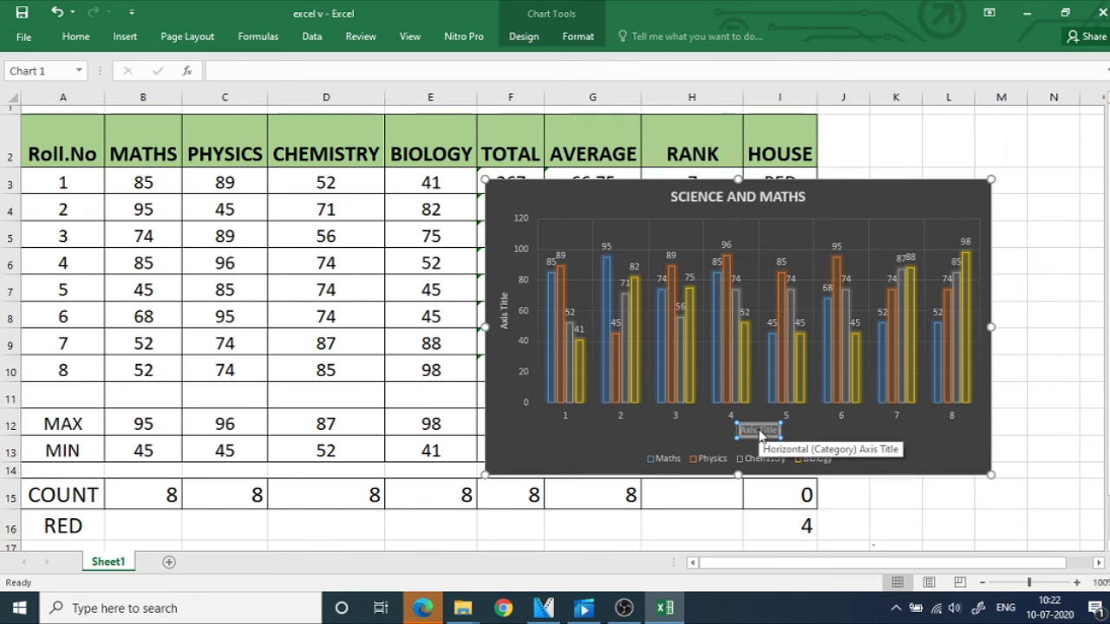
type("Roll Nu")
key("BackSpace")
key("BackSpace")
key("BackSpace")
type("Nu")
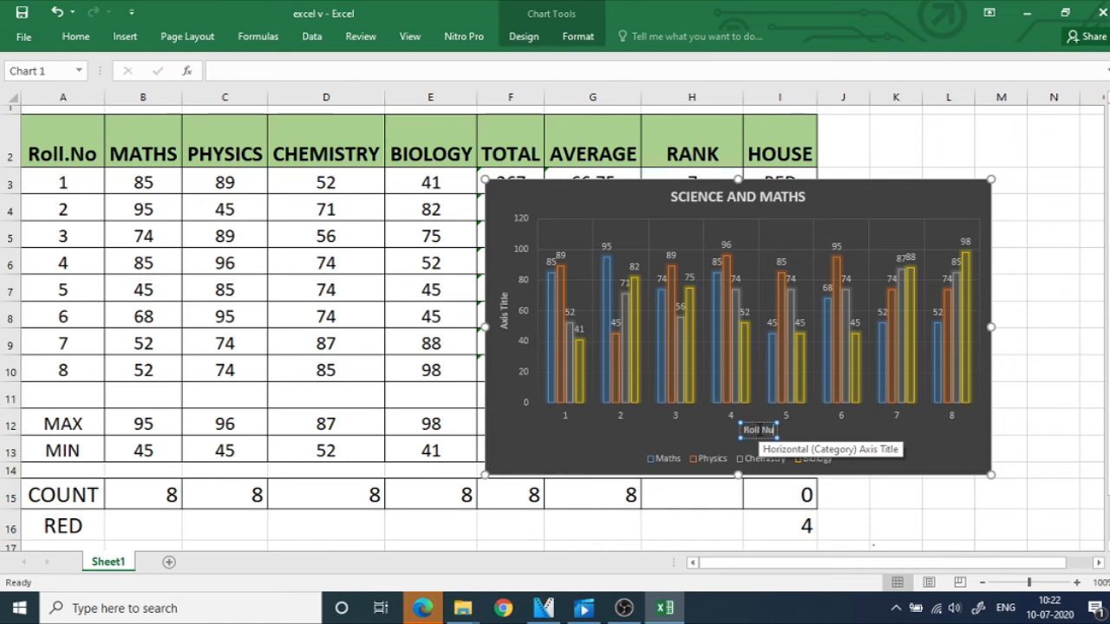
type("mber")
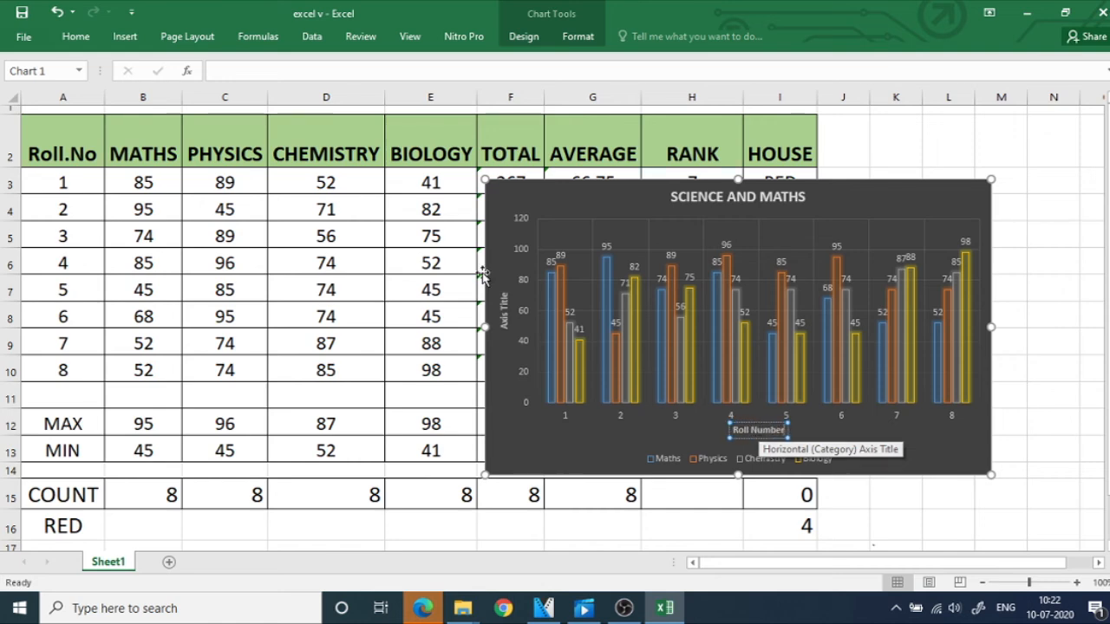
Replace the chart's vertical axis title with Marks Obtained.
left_click(499, 313)
left_click(502, 299)
key("BackSpace")
key("BackSpace")
key("BackSpace")
key("BackSpace")
key("BackSpace")
key("BackSpace")
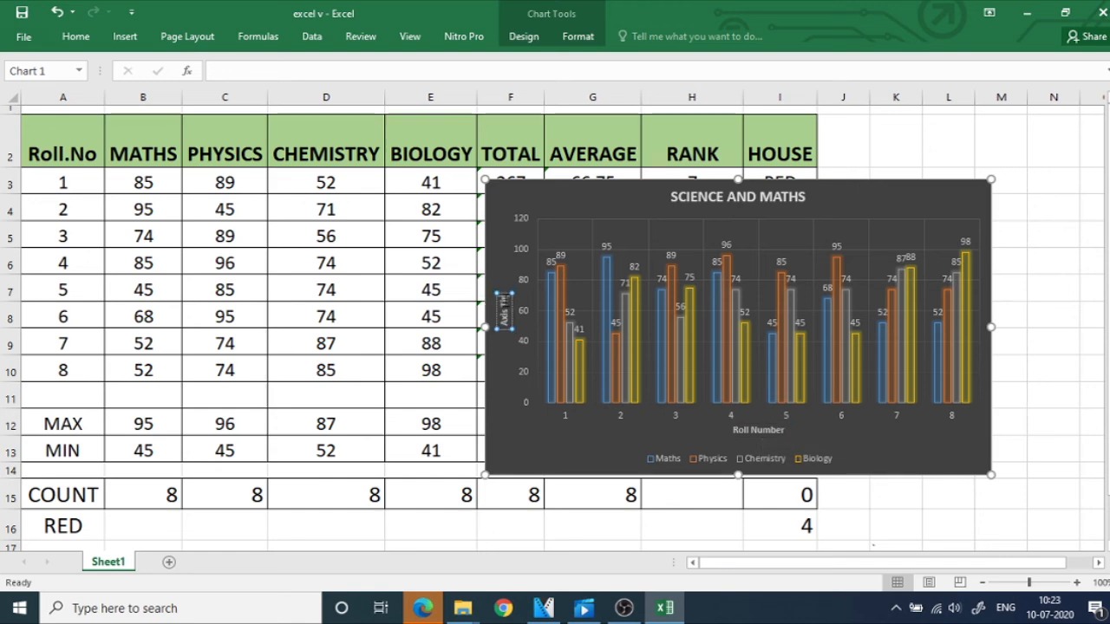
key("BackSpace")
key("BackSpace")
key("BackSpace")
key("BackSpace")
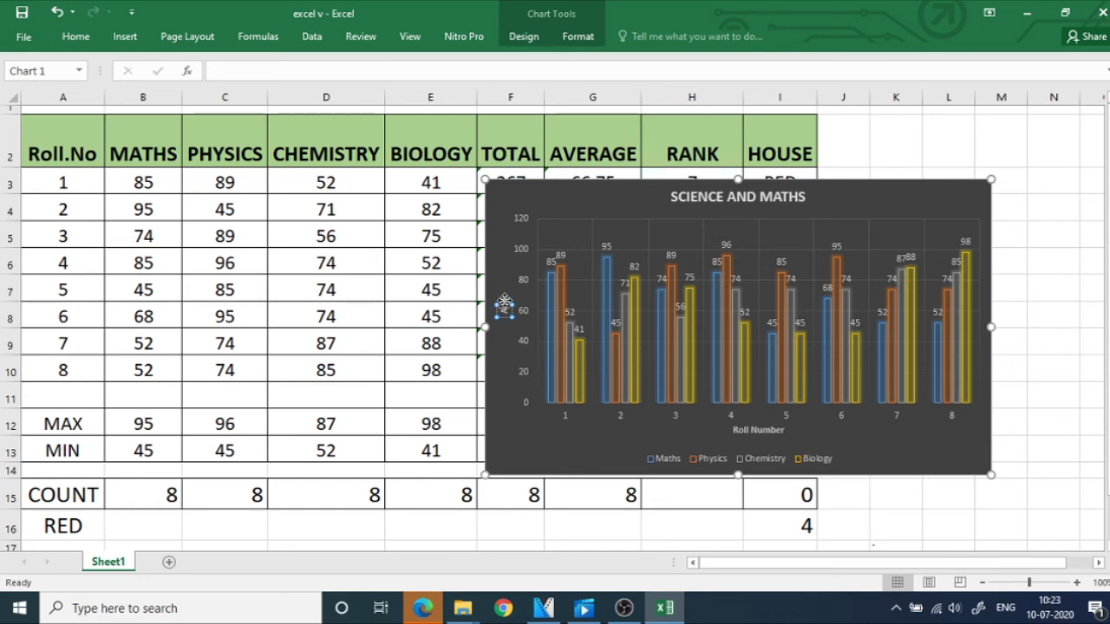
type("Marks Obtain")
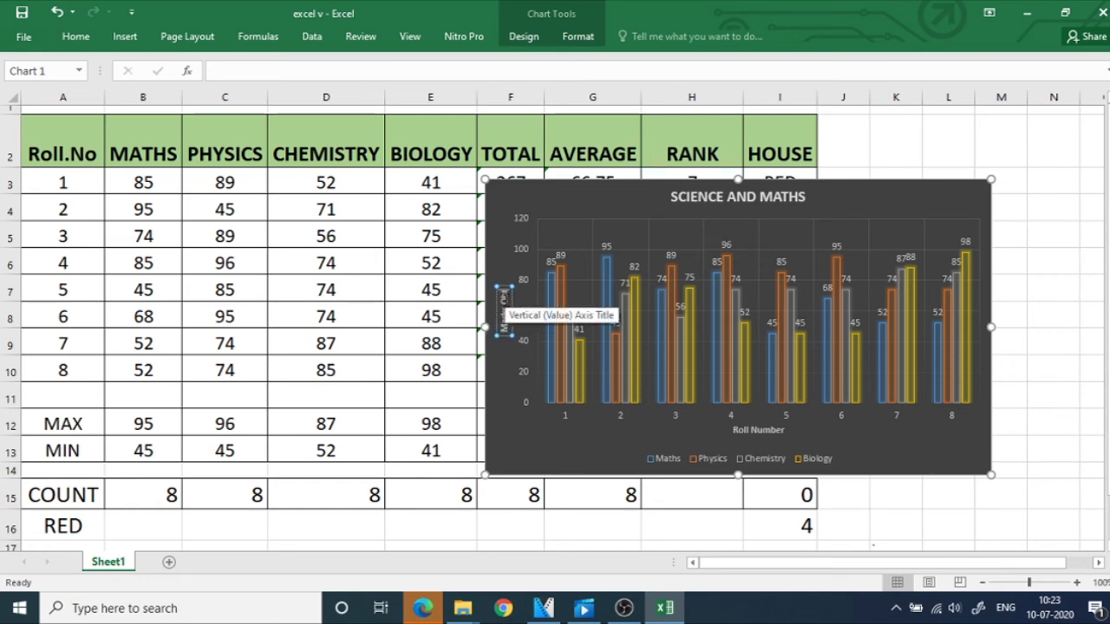
type("ed")
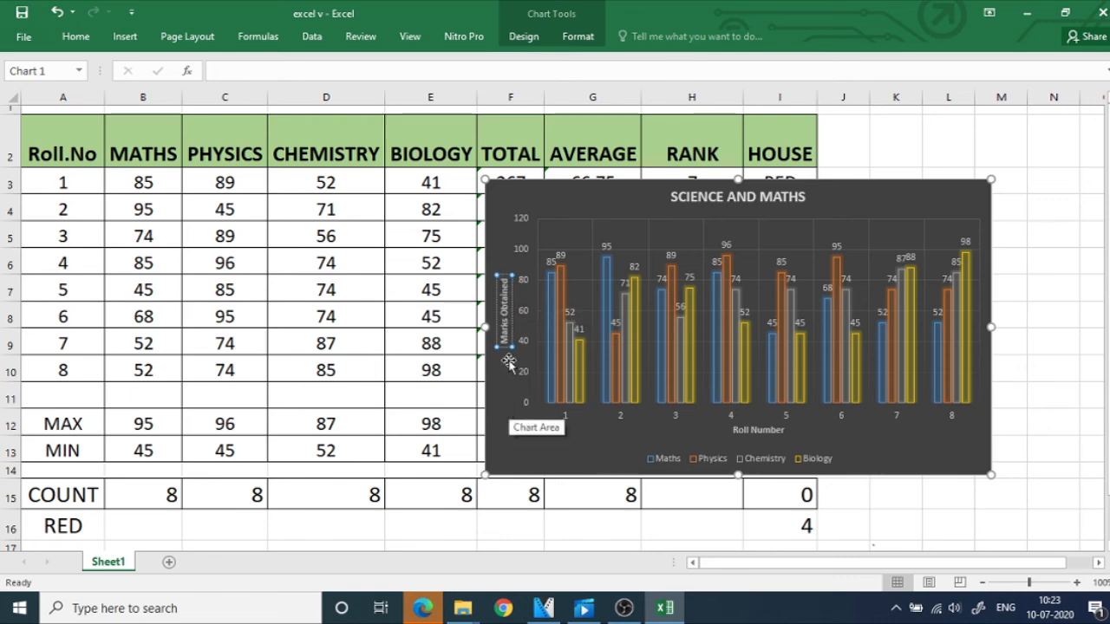
Move and enlarge the chart so it spans about columns D to M and rows 2 to 16.
left_click(507, 408)
left_click_drag(872, 188, 685, 163)
left_click_drag(804, 449, 990, 523)
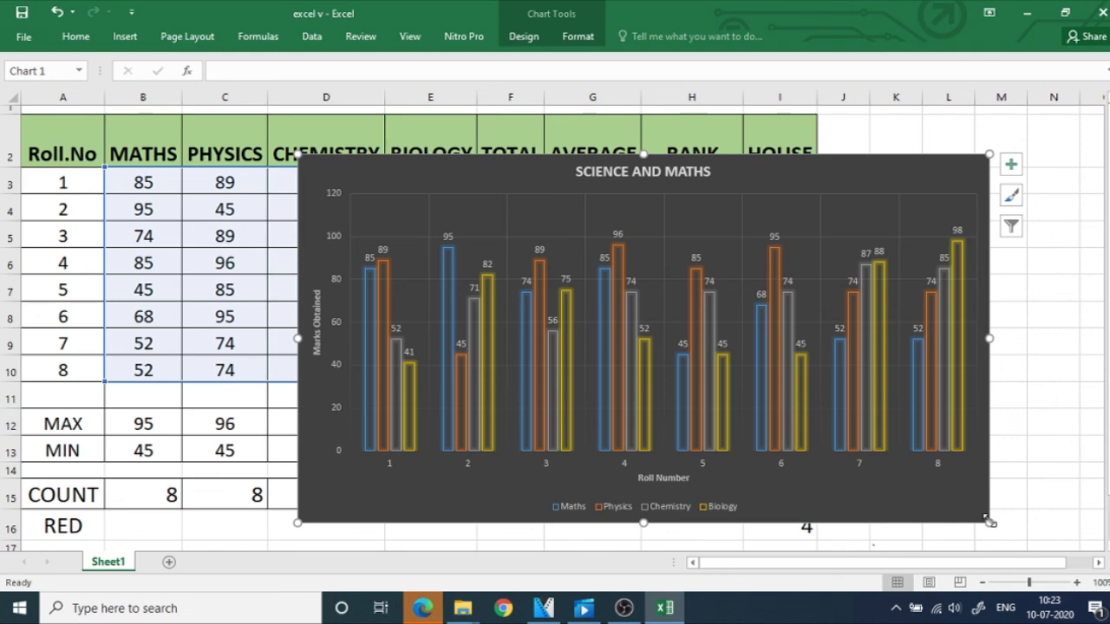
left_click(623, 608)
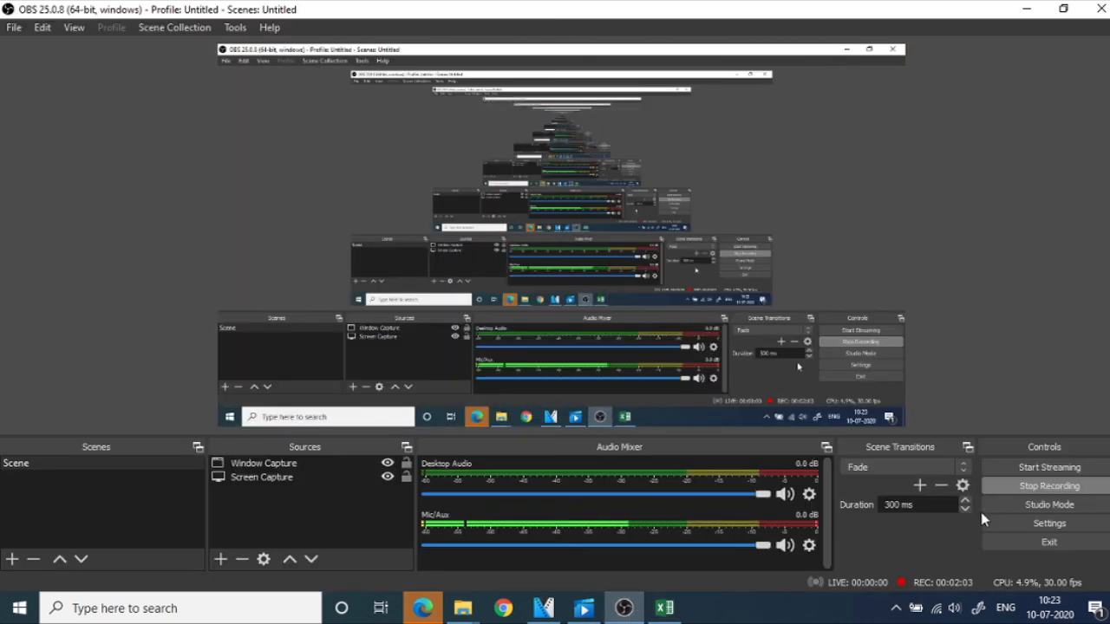